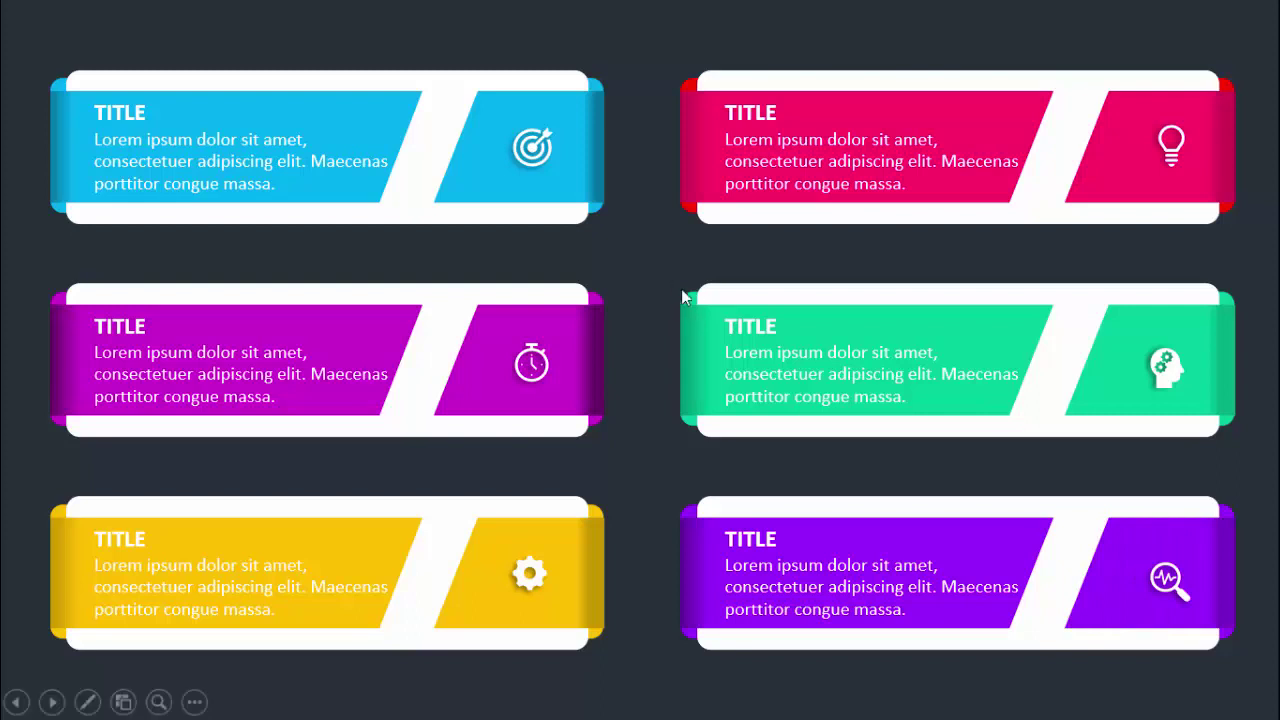
Advance the slideshow preview through the three-banner design to the following slide
click(655, 265)
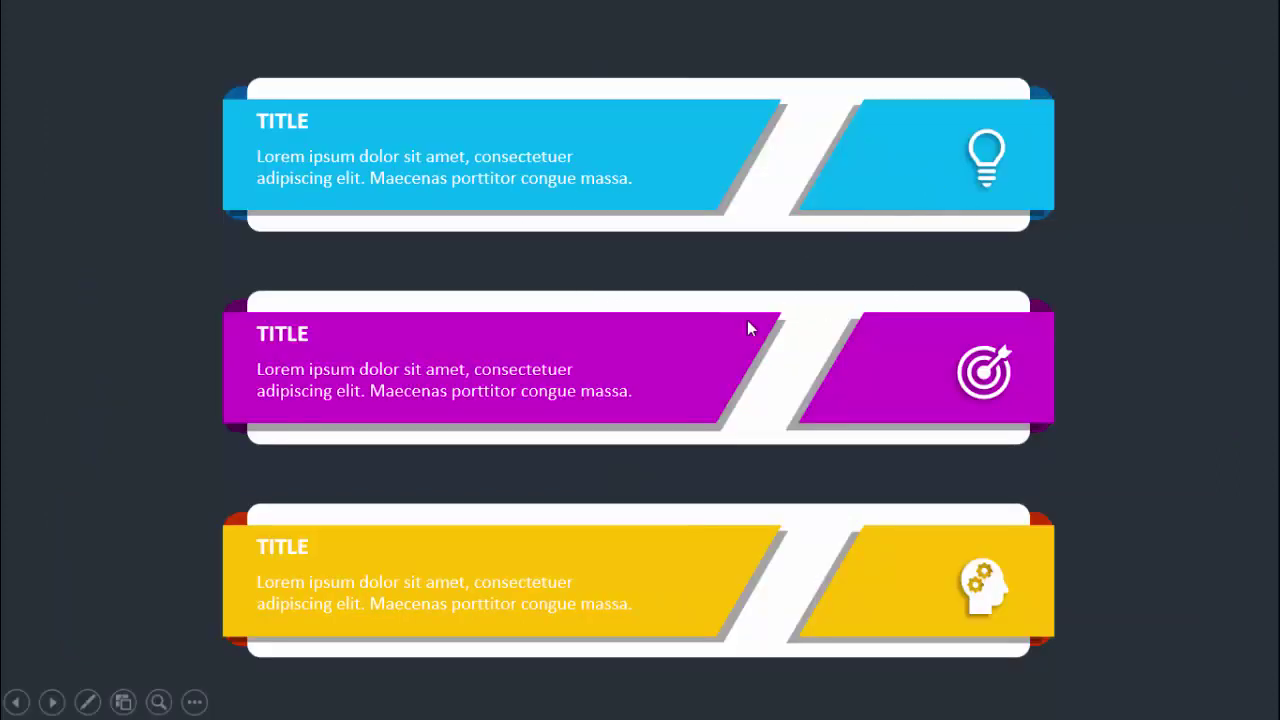
click(1154, 368)
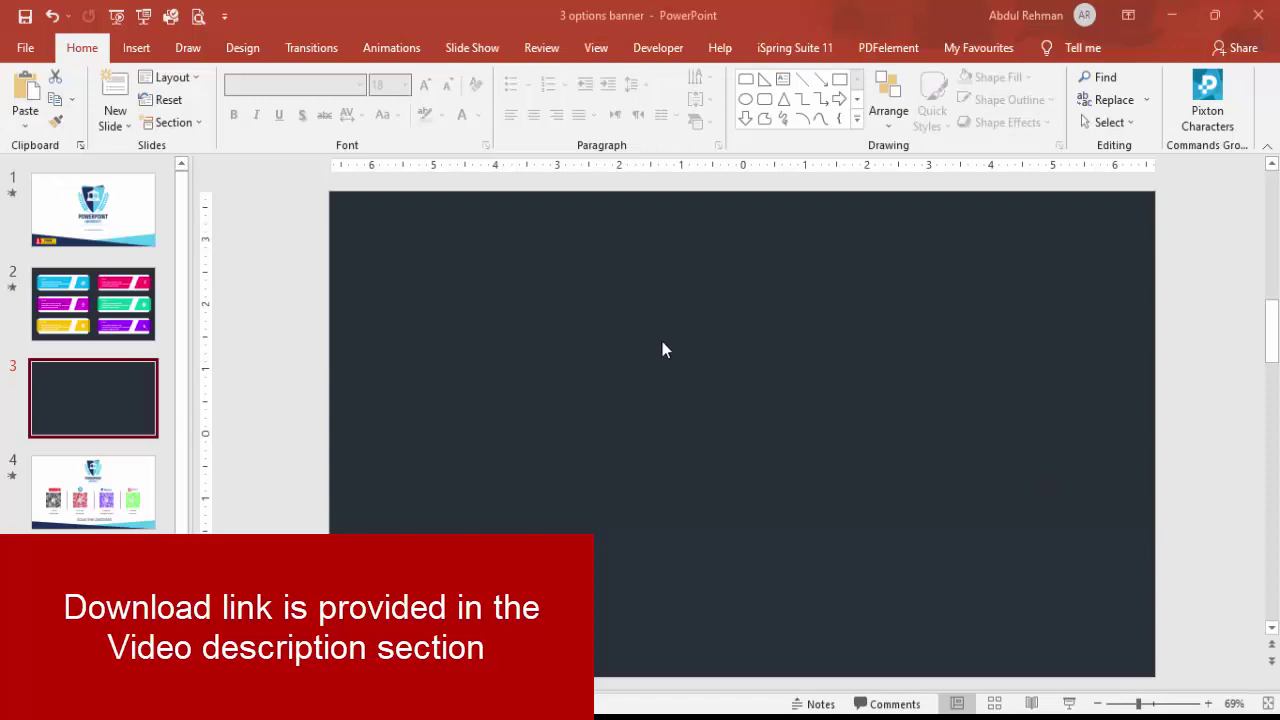
Draw a wide rounded rectangle on slide 3 and make its corners less rounded
click(136, 48)
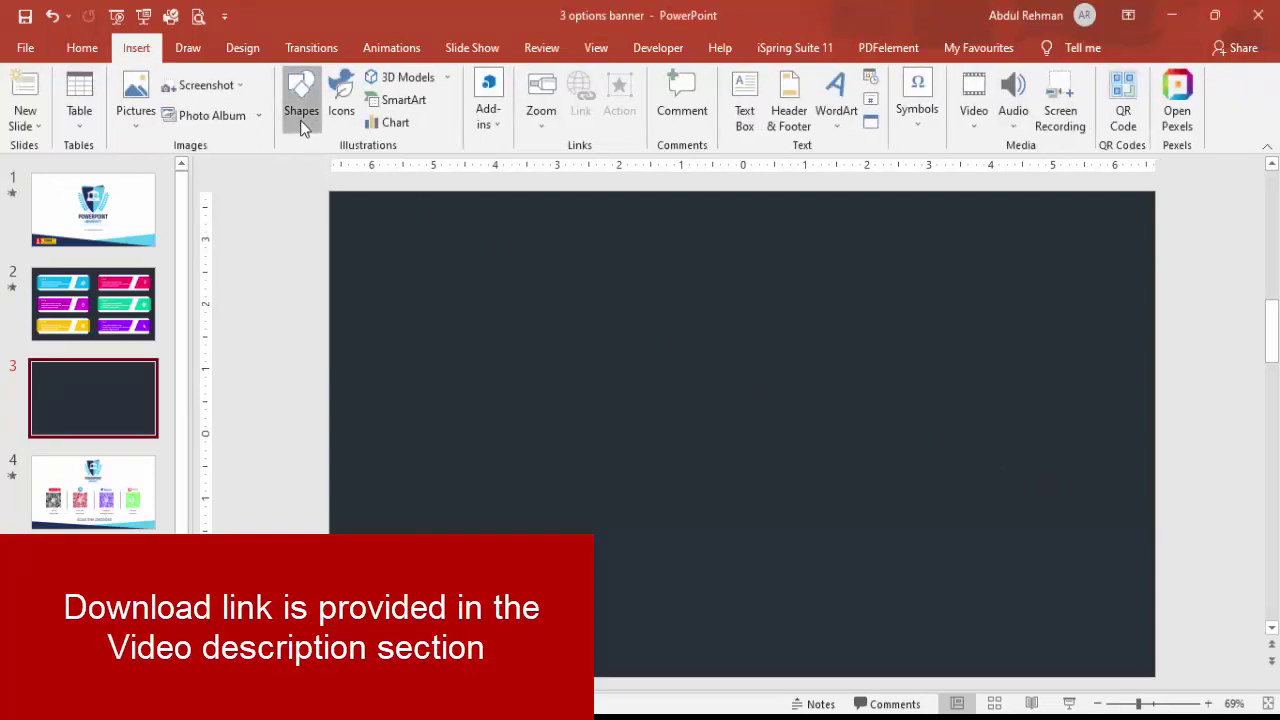
click(301, 108)
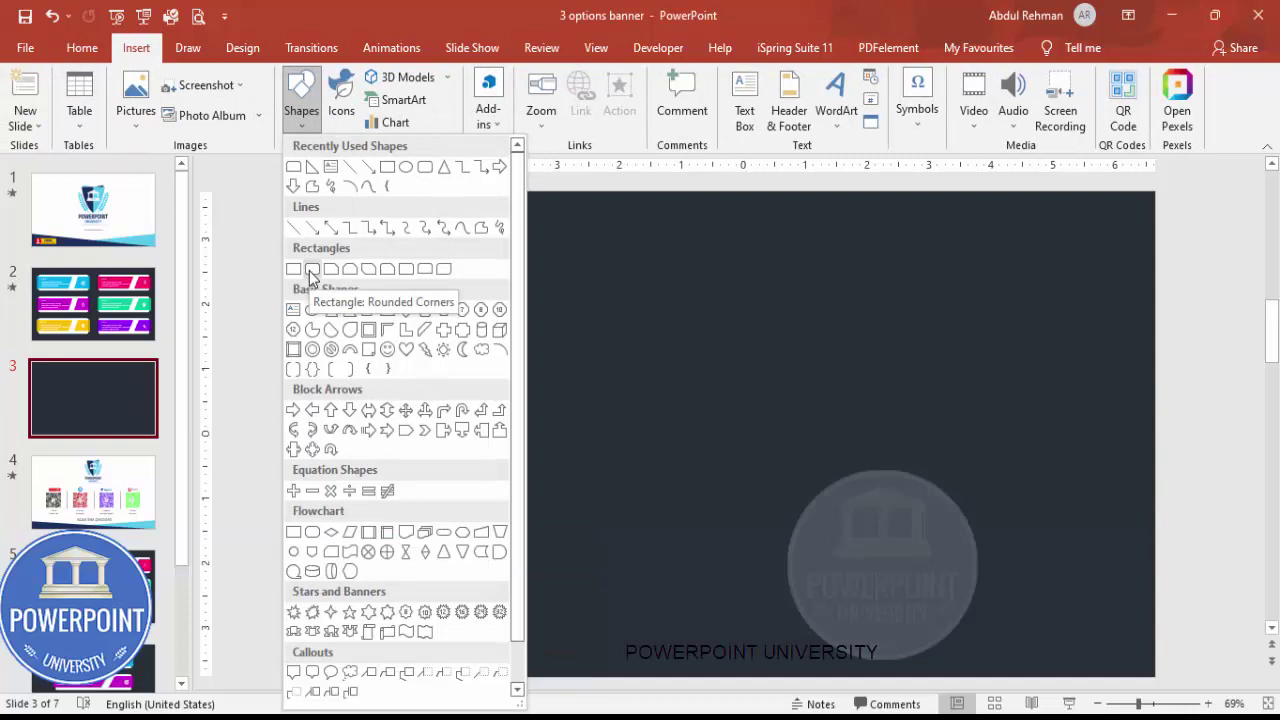
click(311, 270)
drag(477, 299, 931, 425)
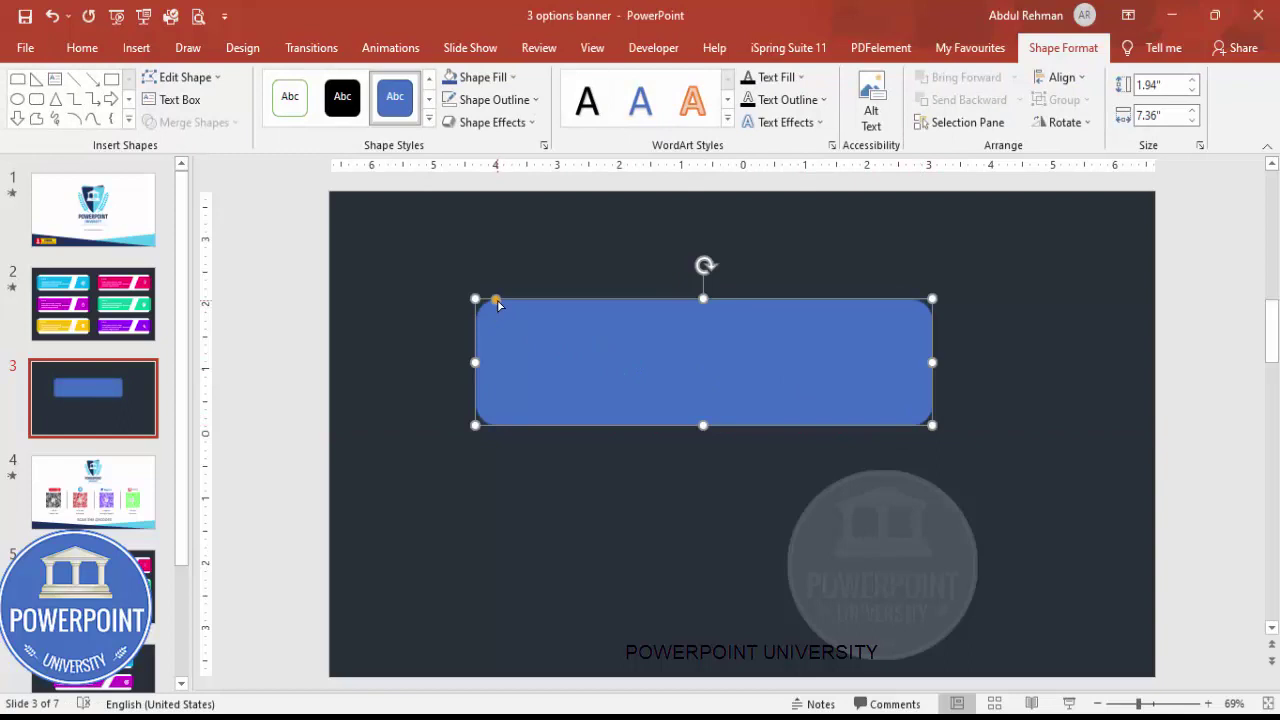
drag(499, 305, 482, 300)
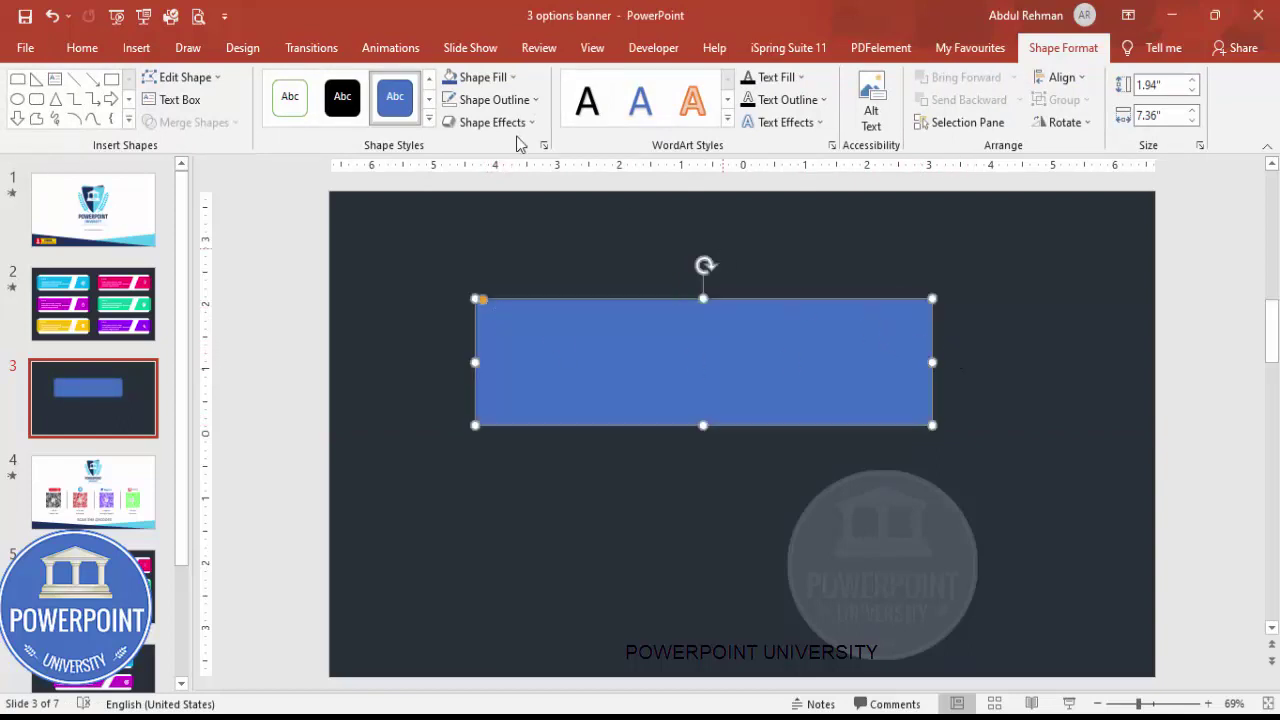
Make the card white with no outline, about 7.39" wide, centred near the top
click(480, 101)
click(484, 310)
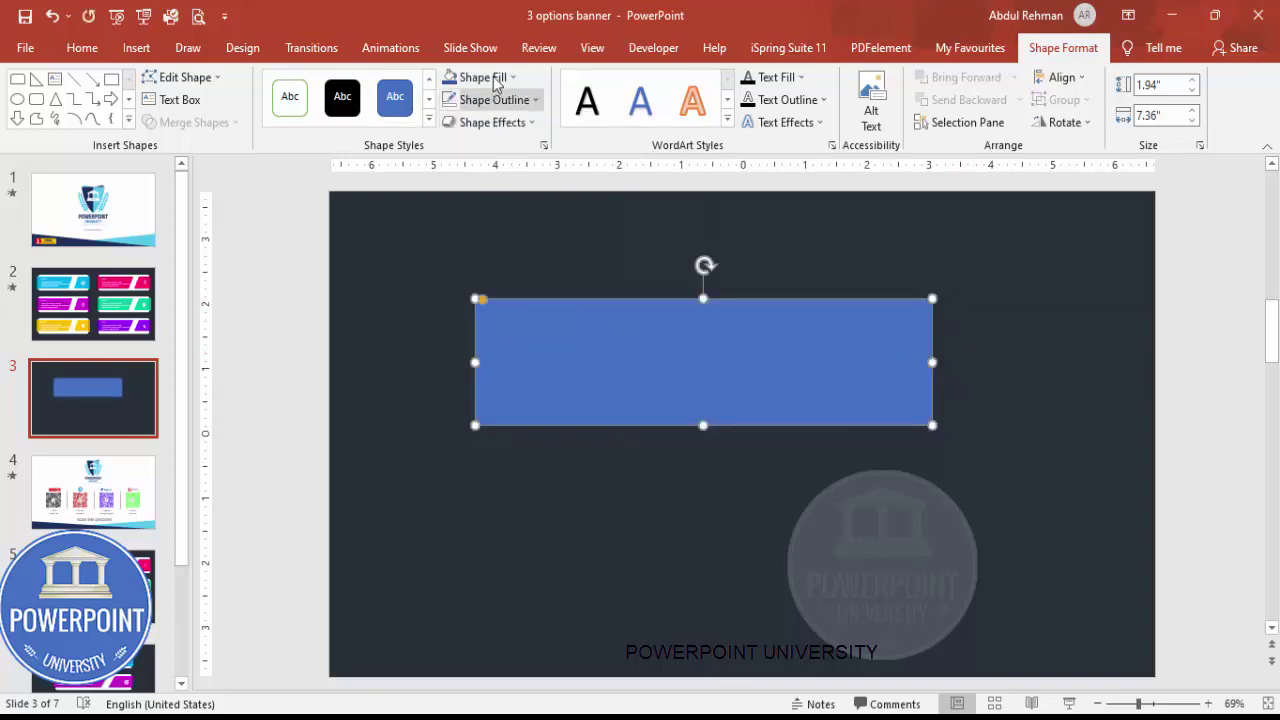
click(494, 80)
click(449, 124)
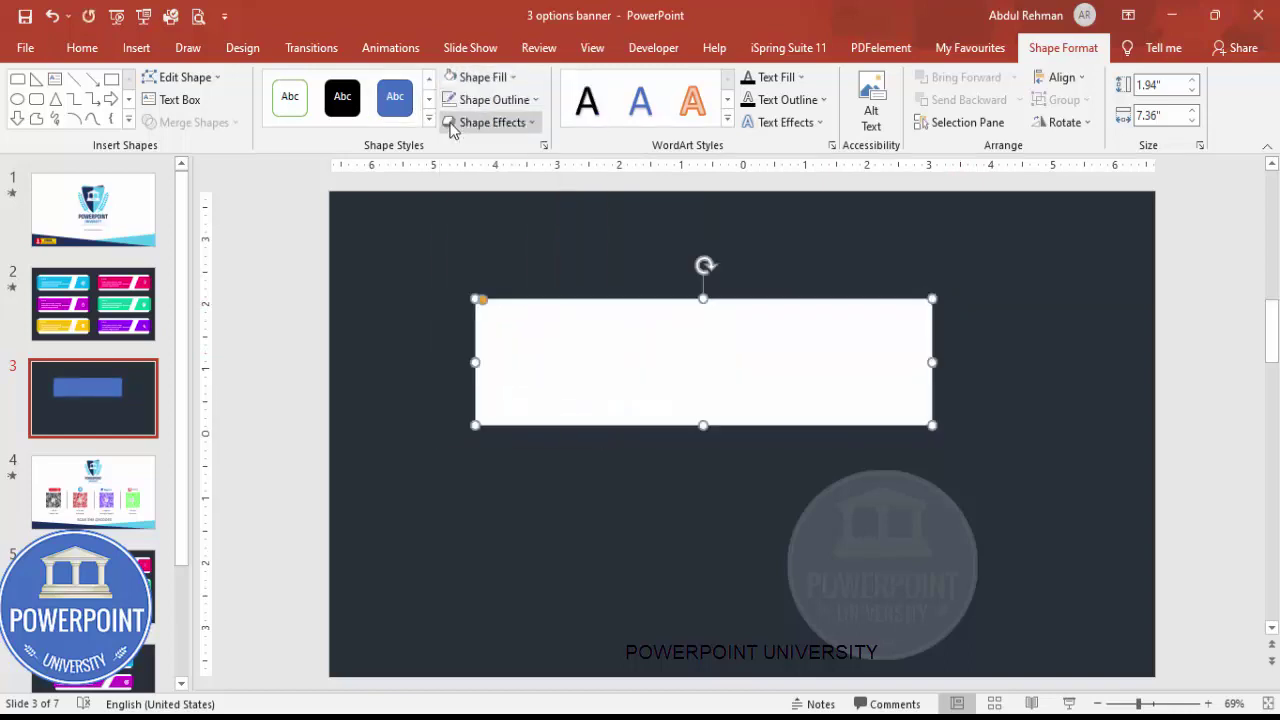
drag(714, 391, 751, 336)
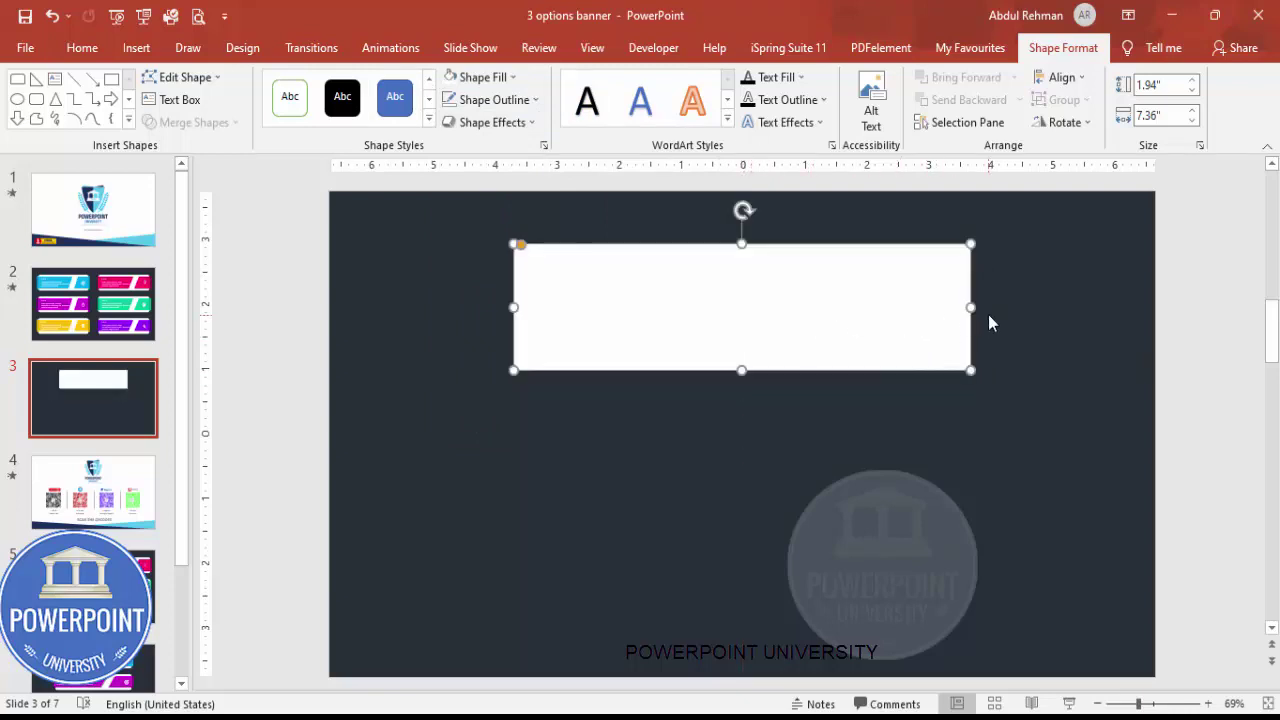
mouse_move(973, 306)
mouse_down()
mouse_move(811, 303)
mouse_move(971, 311)
mouse_up()
drag(806, 309, 797, 314)
click(627, 408)
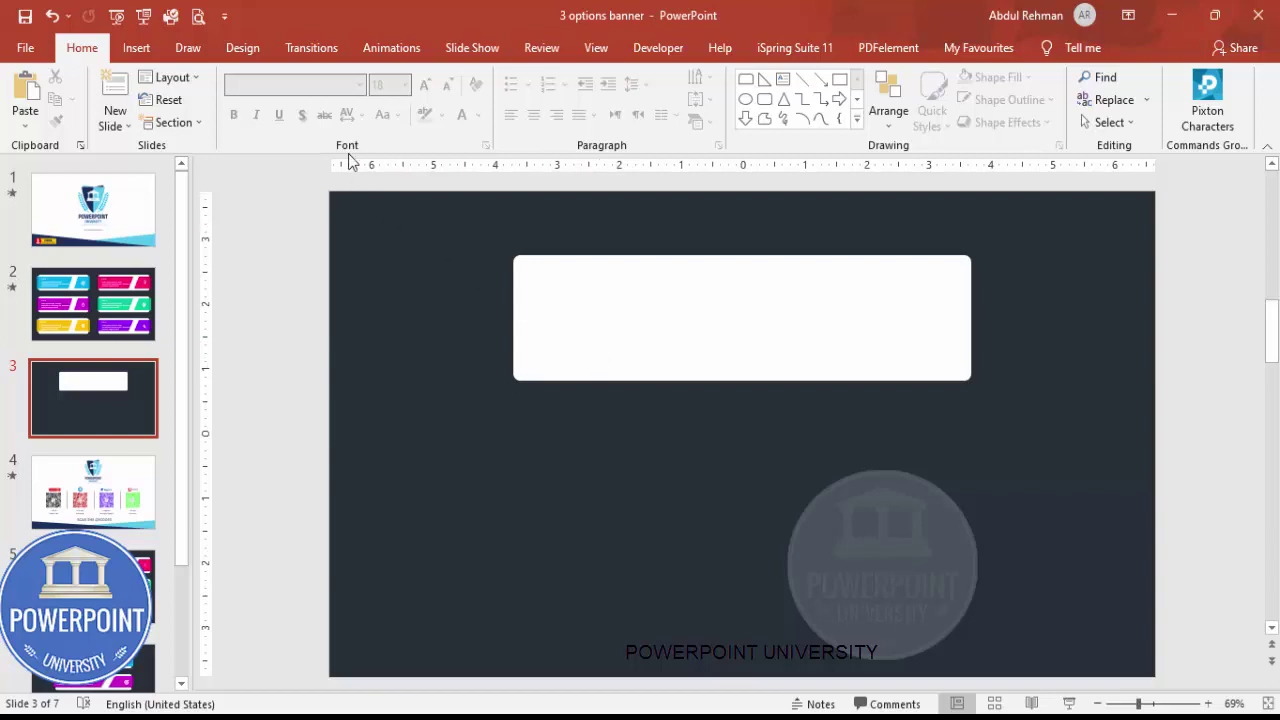
click(148, 52)
Add a bright pink, outline-free rectangle, about 1.29" by 4.03", over the card's left half
click(298, 128)
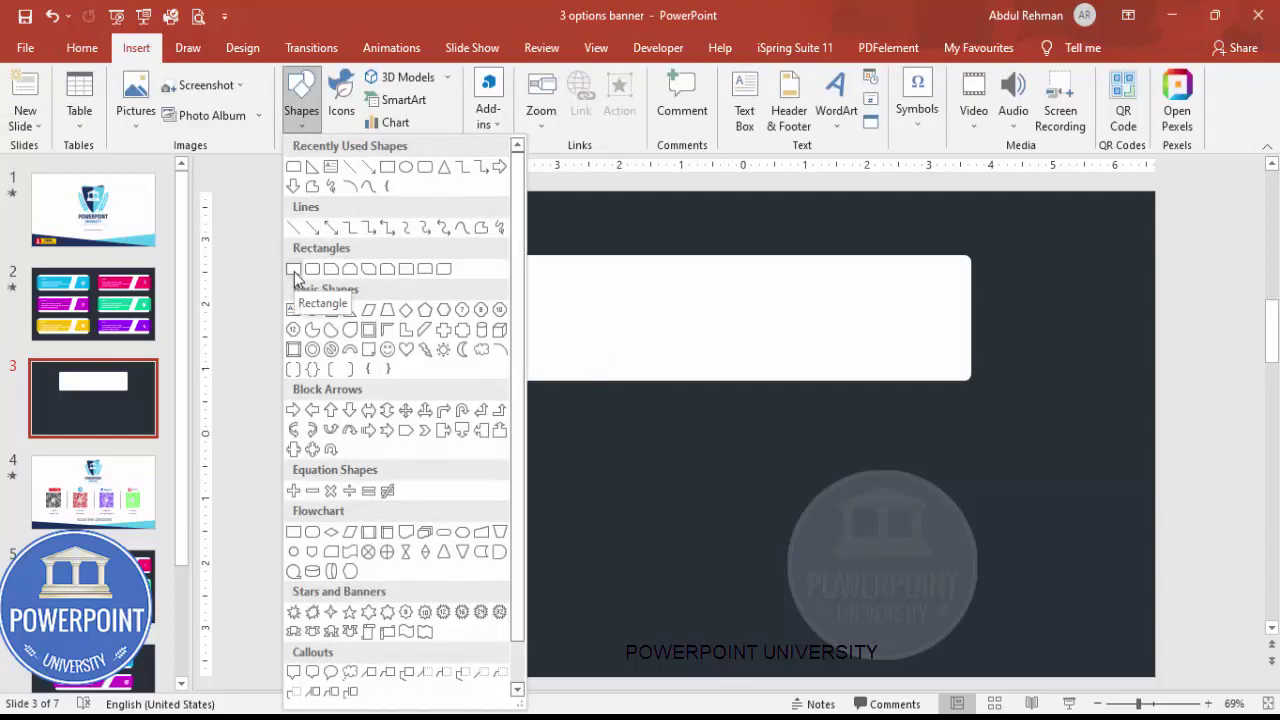
click(294, 270)
drag(500, 278, 749, 362)
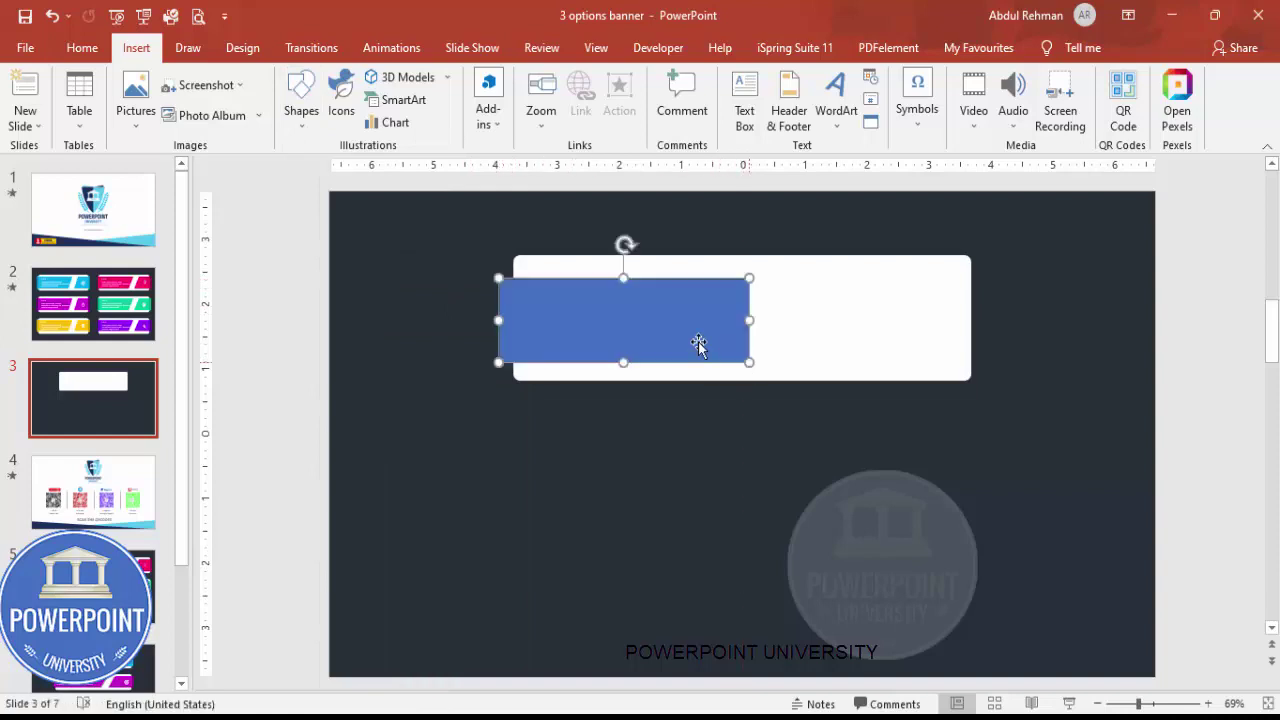
drag(537, 304, 537, 304)
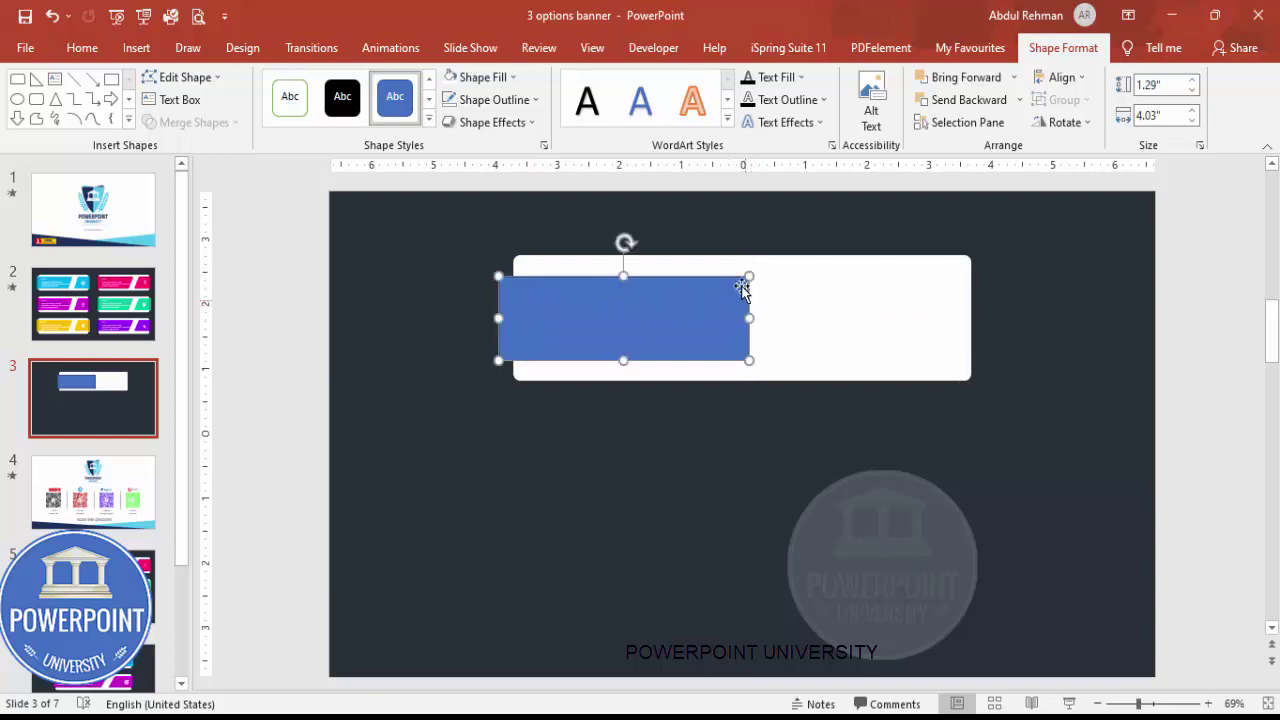
click(515, 104)
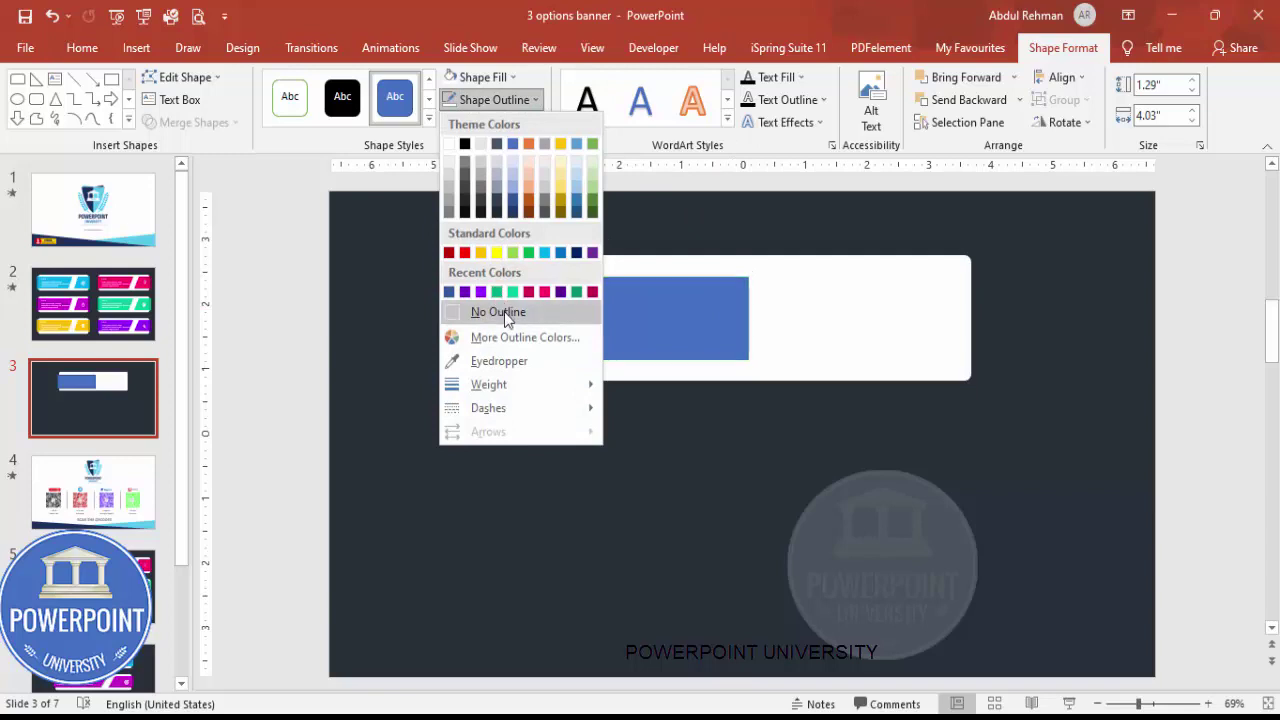
click(504, 311)
click(482, 80)
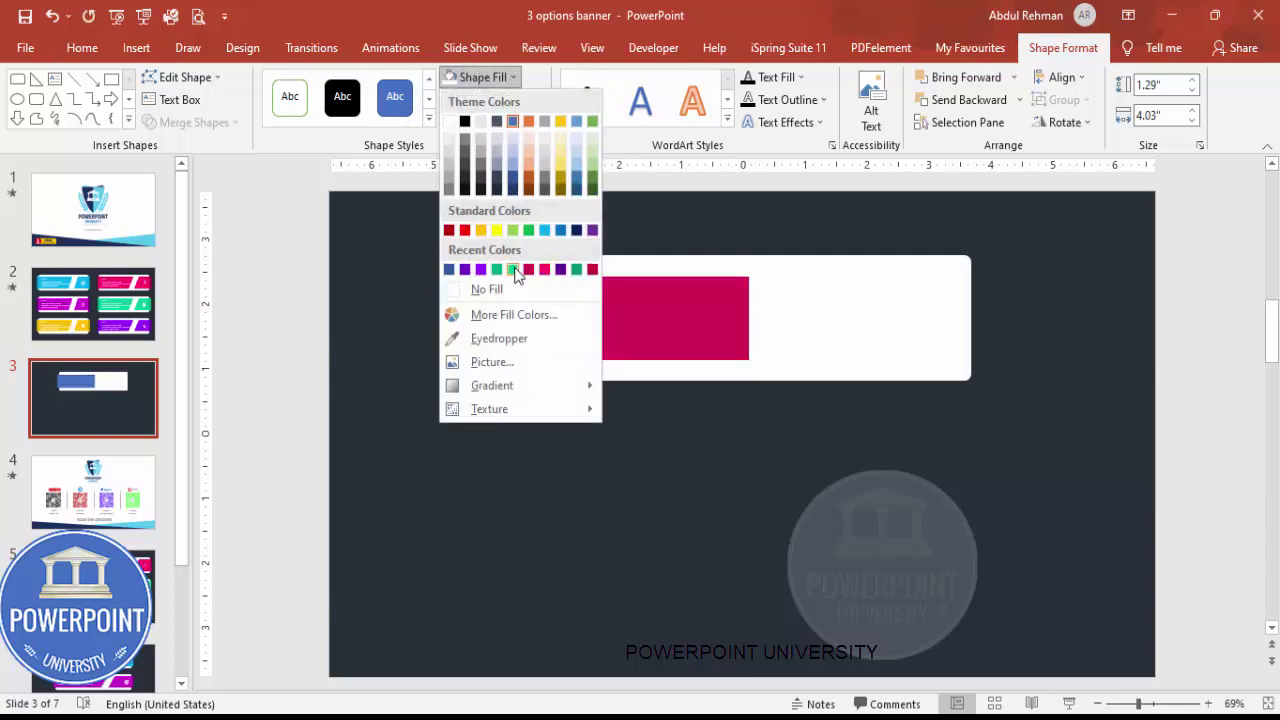
click(544, 270)
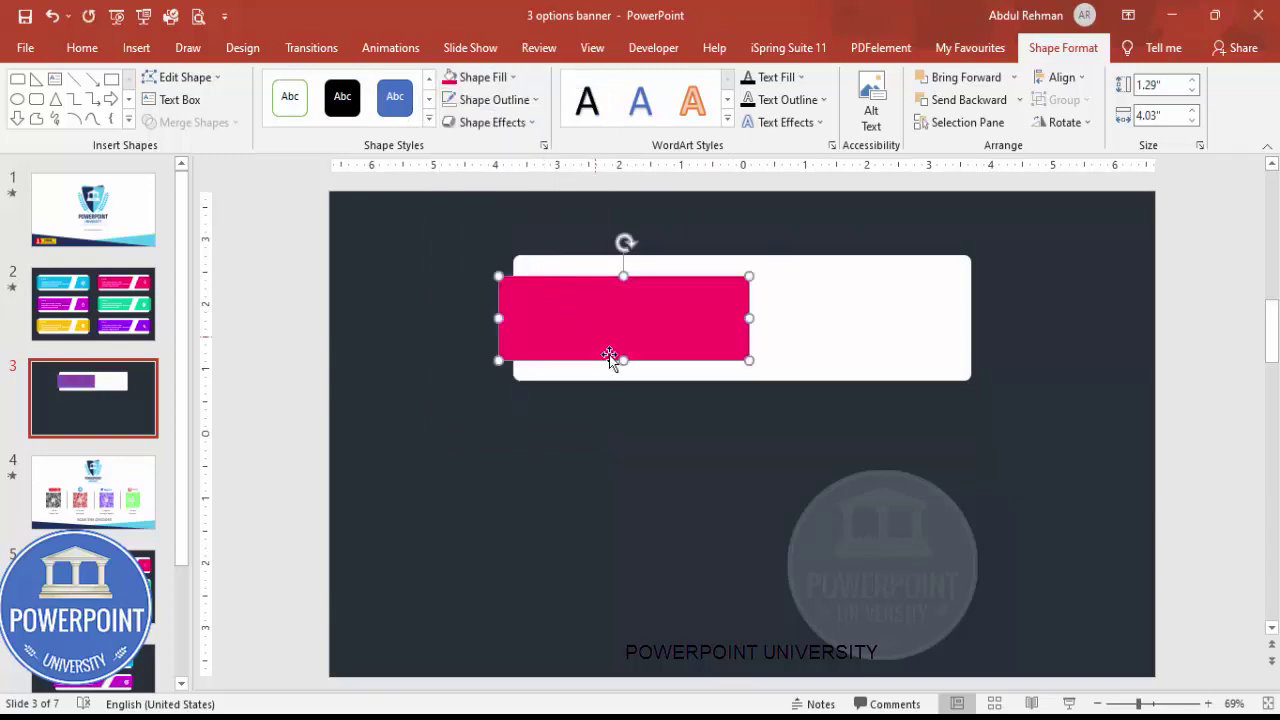
click(616, 412)
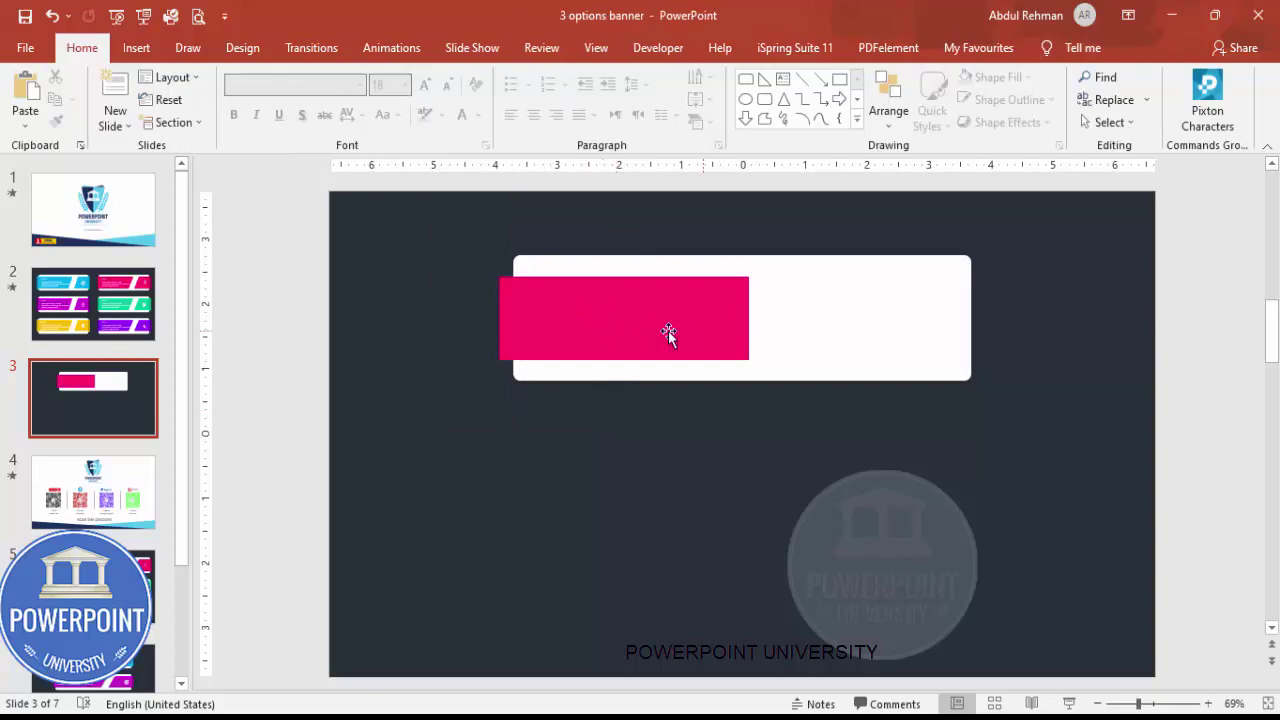
click(136, 47)
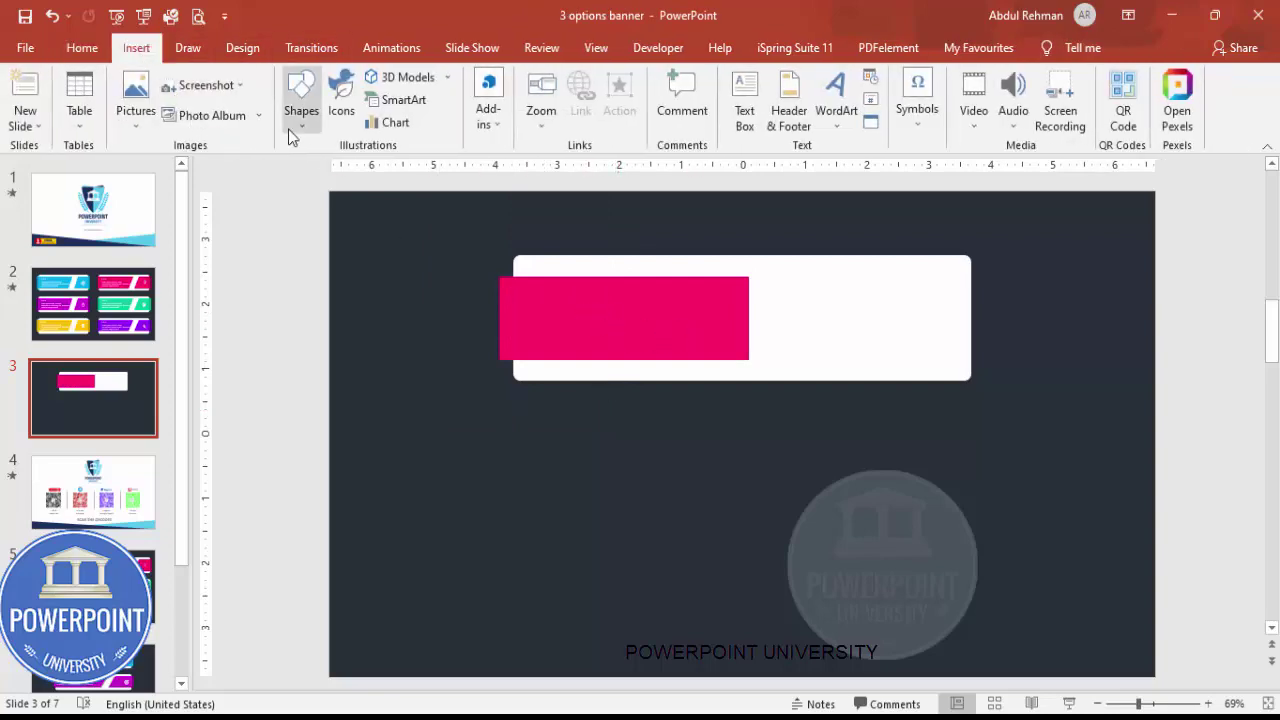
Draw a deeper pink, outline-free top-corners-rounded rectangle and rotate it 90° left
click(302, 120)
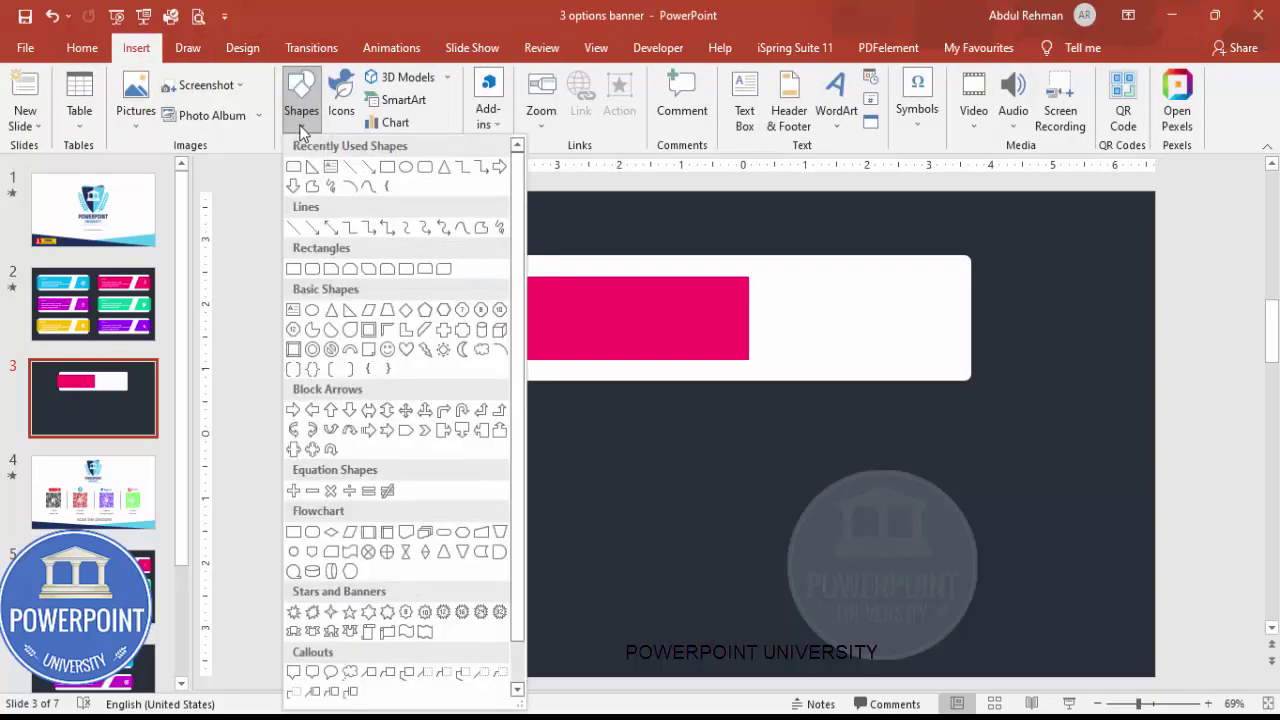
click(425, 269)
drag(442, 247, 601, 277)
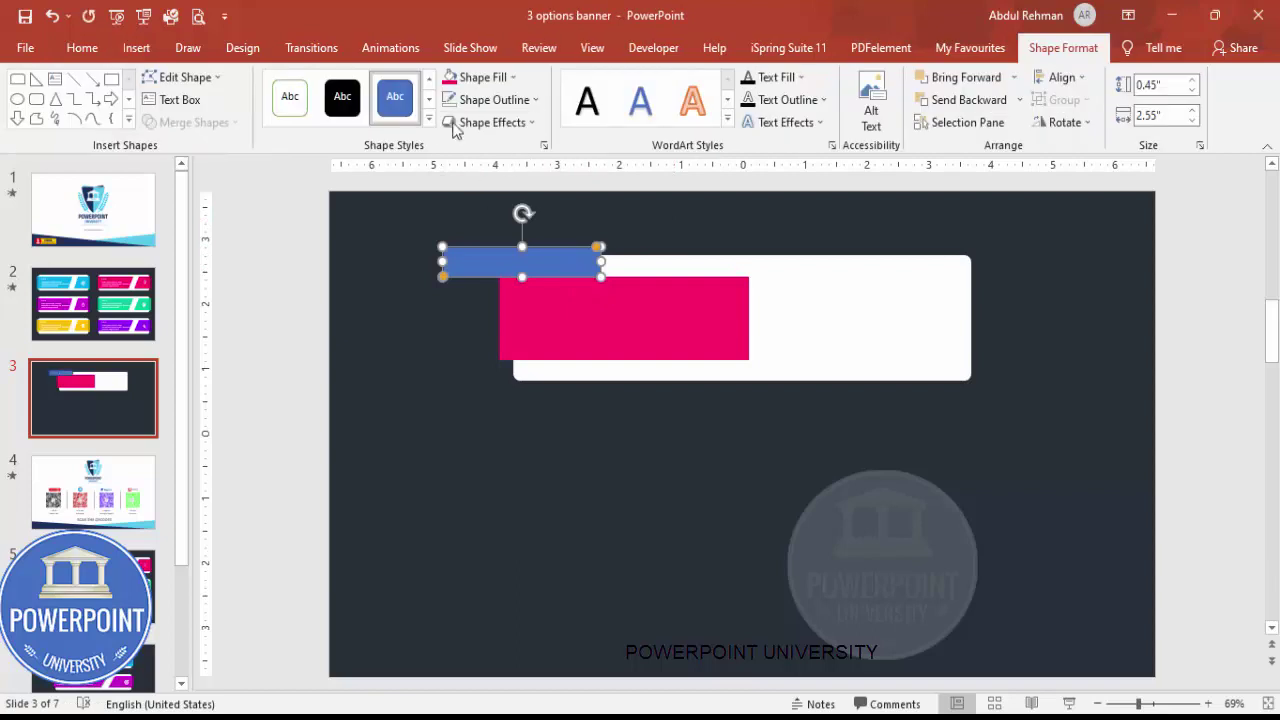
click(495, 100)
click(505, 312)
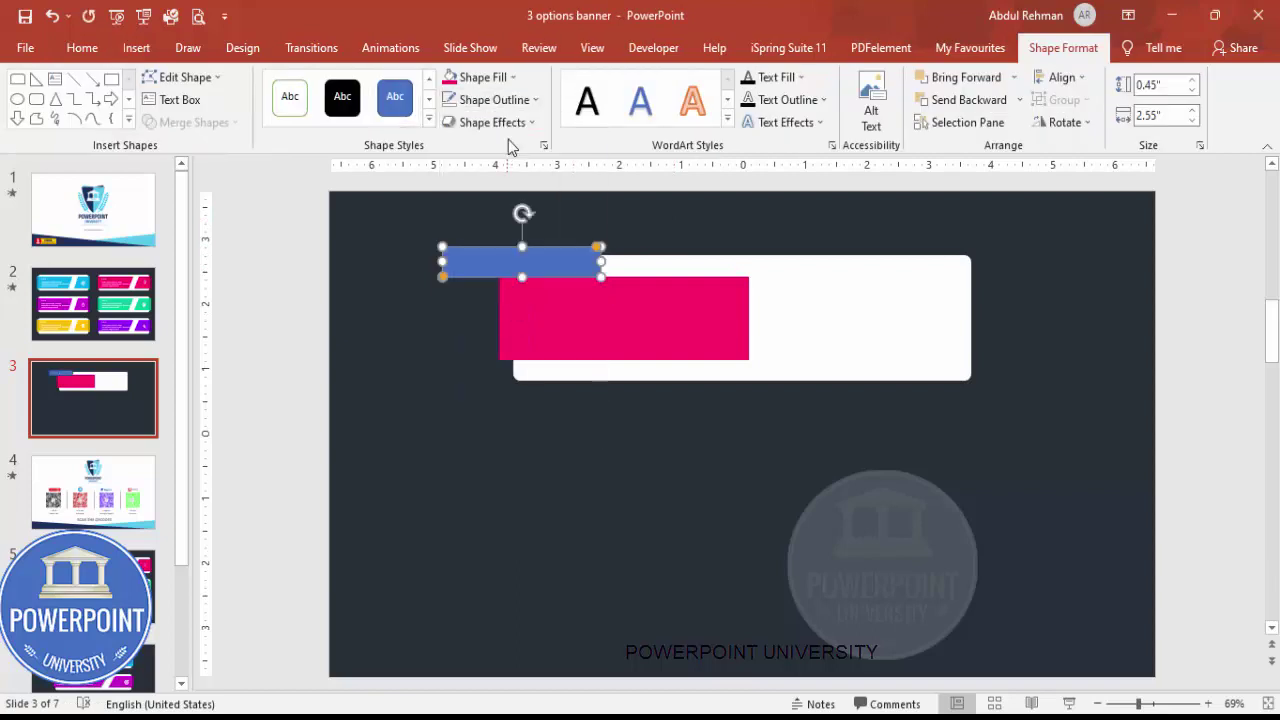
click(488, 78)
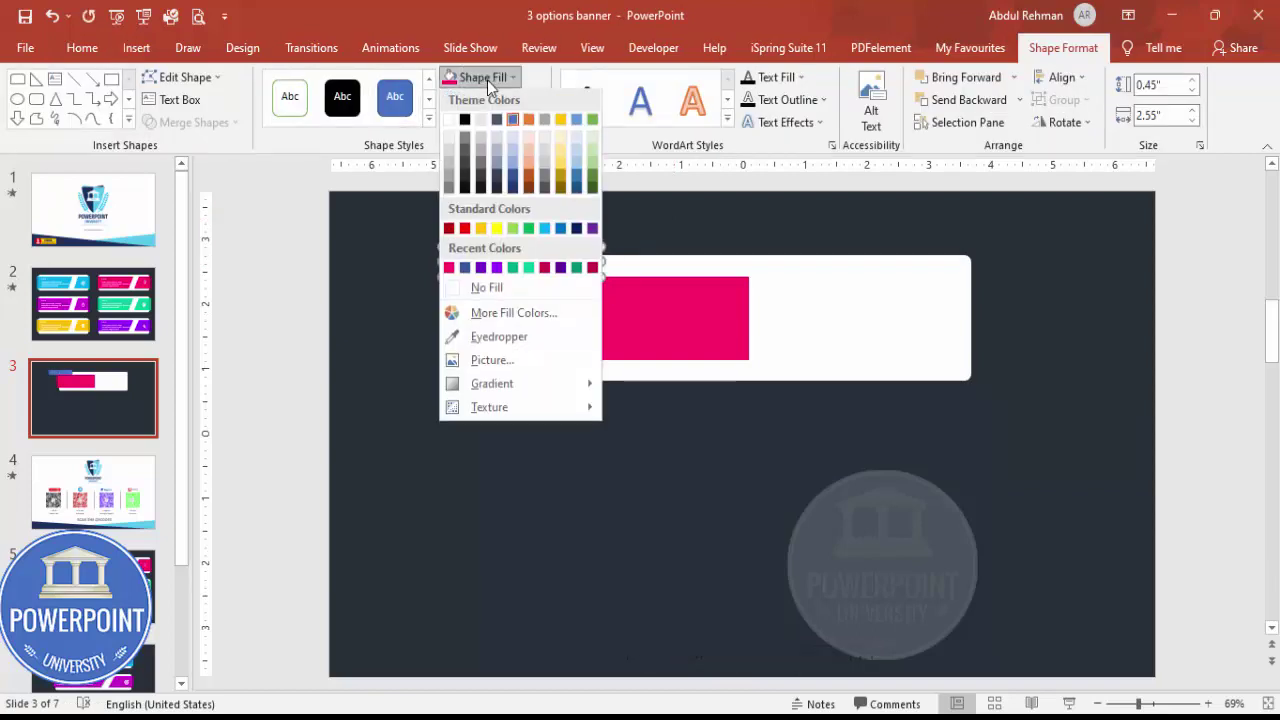
click(592, 270)
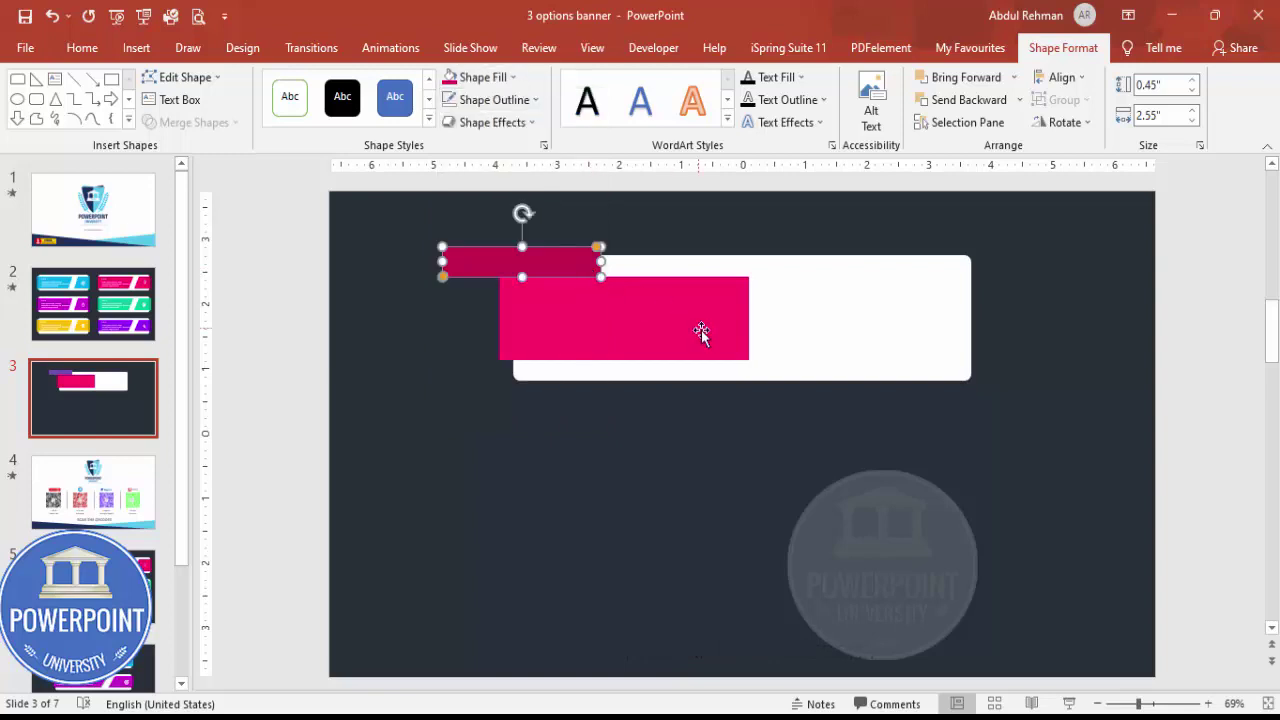
click(1064, 122)
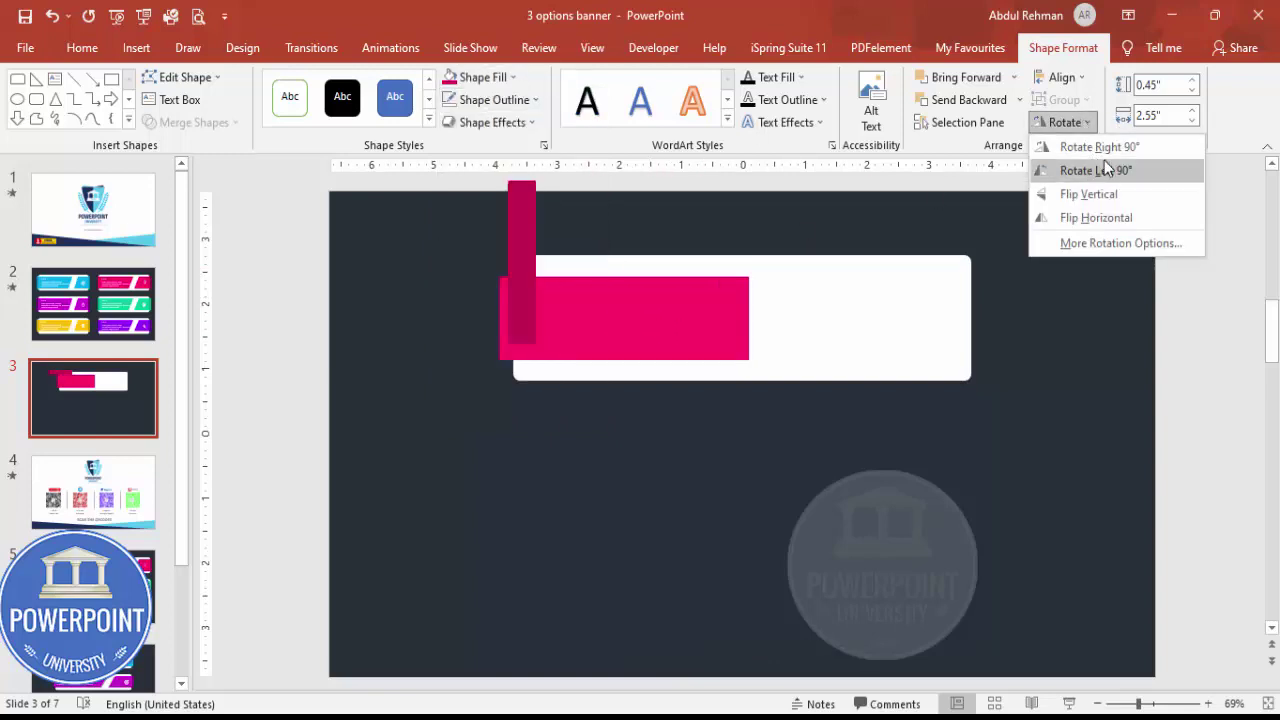
click(1096, 170)
Resize the tab to 1.62" by 0.45" at the card's left edge and send it to back
drag(514, 223, 414, 348)
drag(424, 437, 424, 403)
drag(417, 357, 501, 337)
drag(506, 256, 506, 276)
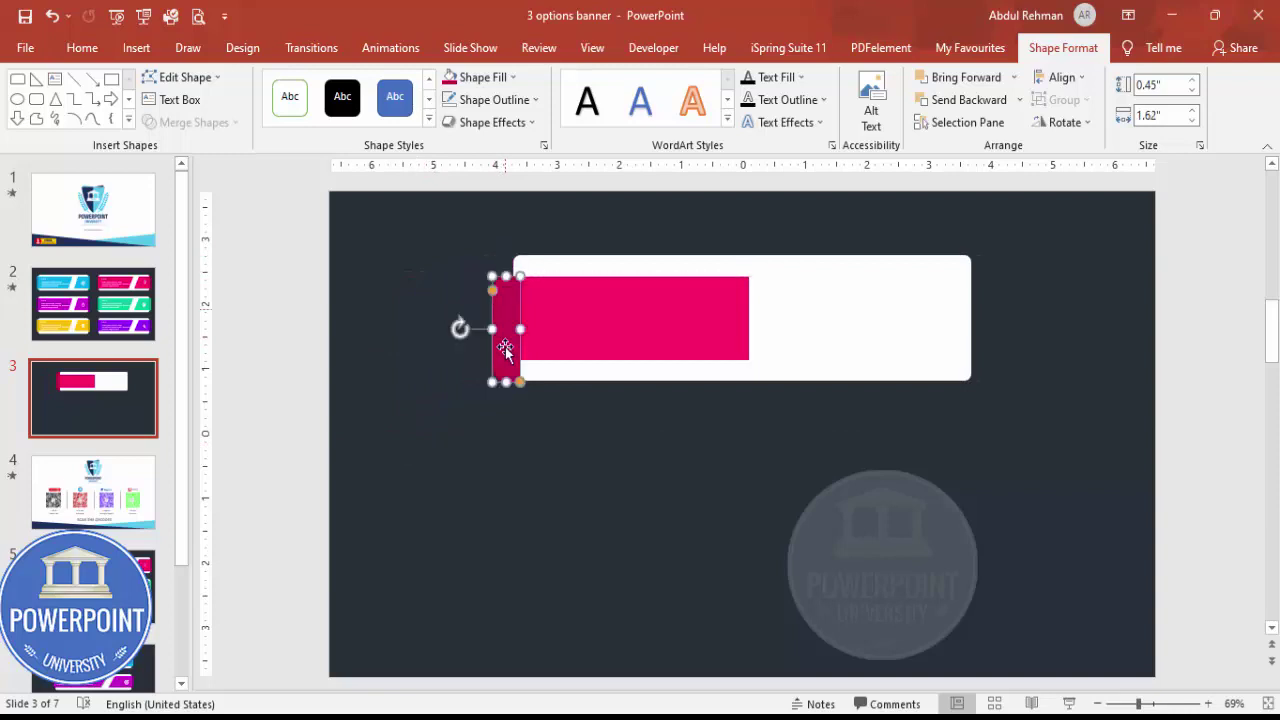
drag(506, 362, 506, 363)
click(1019, 100)
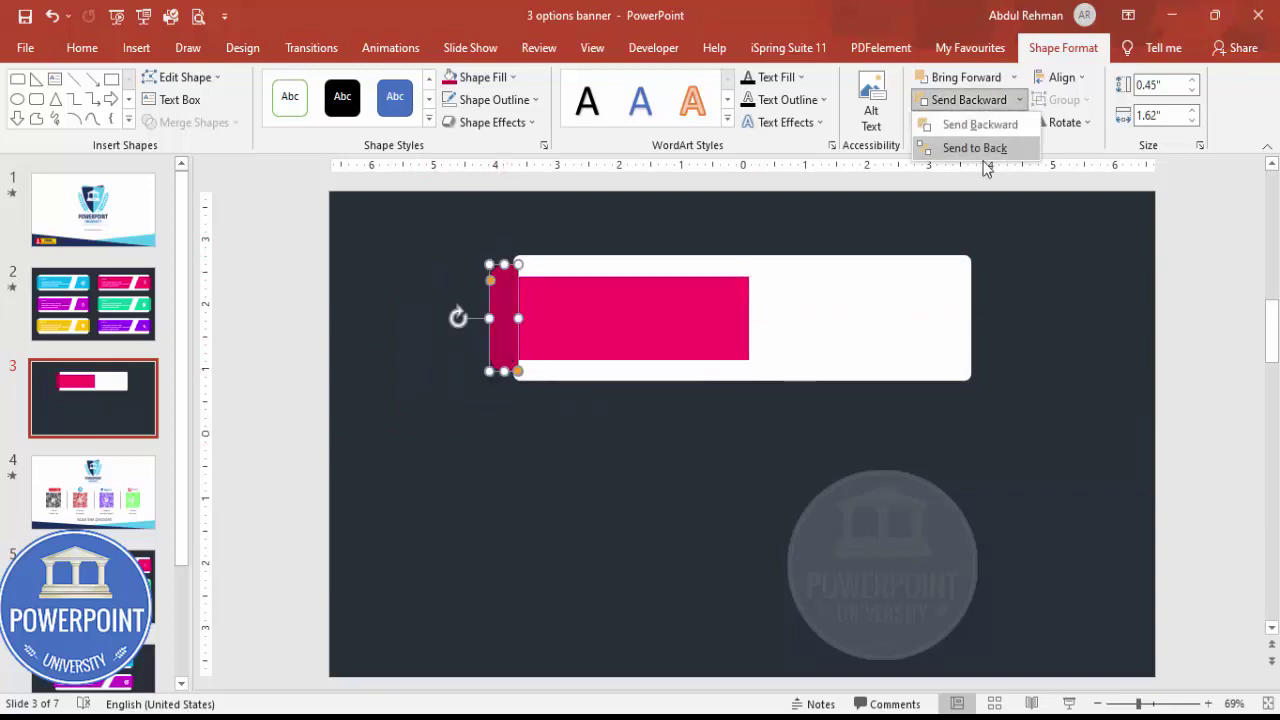
click(979, 149)
click(594, 223)
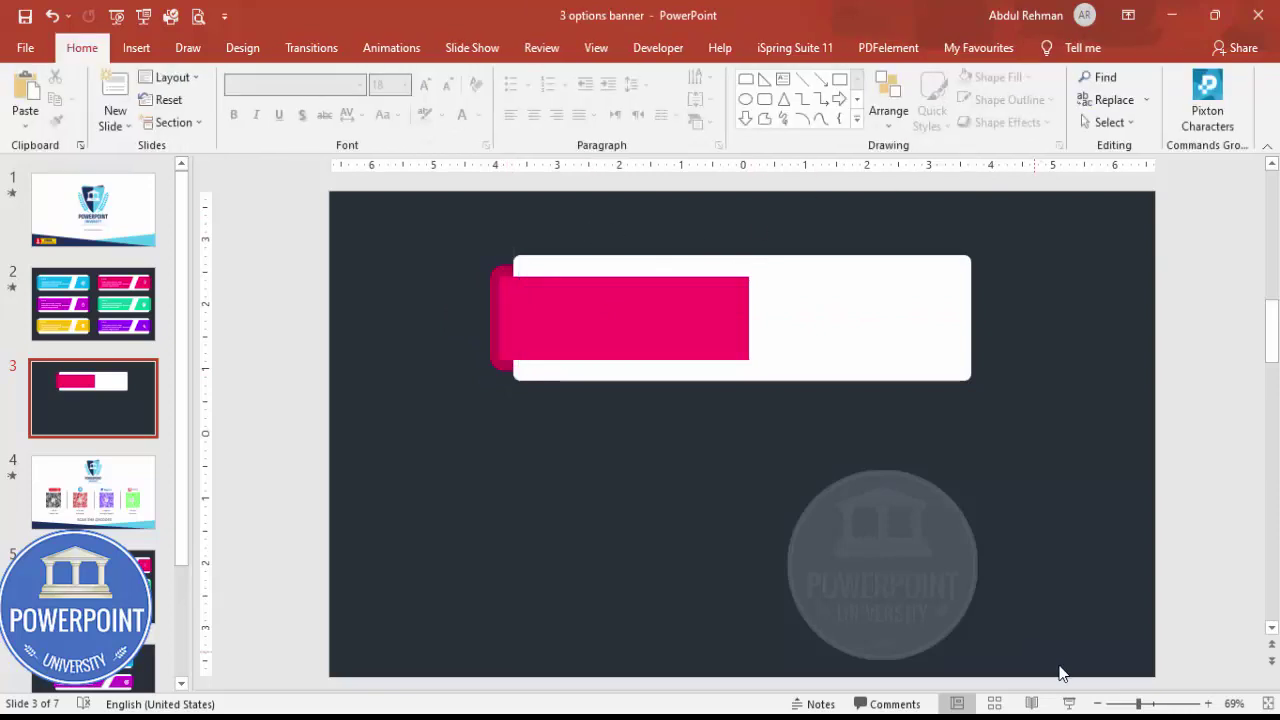
click(1157, 702)
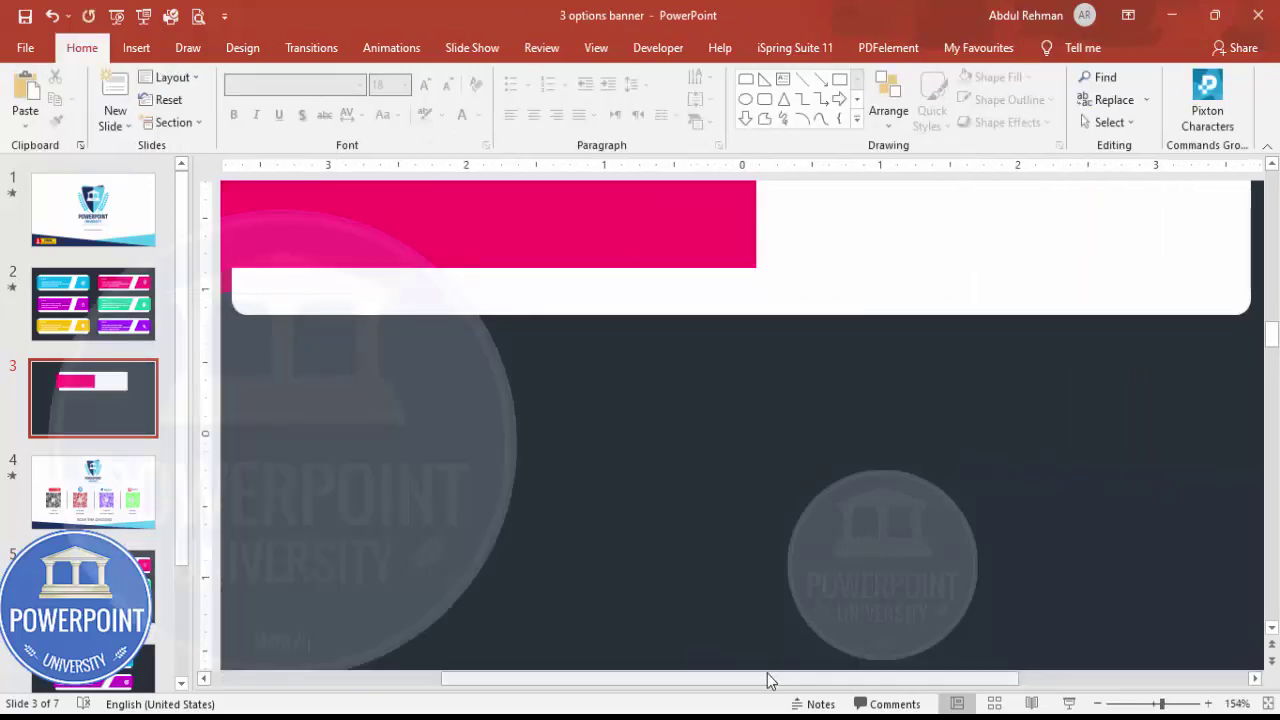
Nudge the left tab slightly right and refill it with the recently used pink
drag(543, 681, 457, 677)
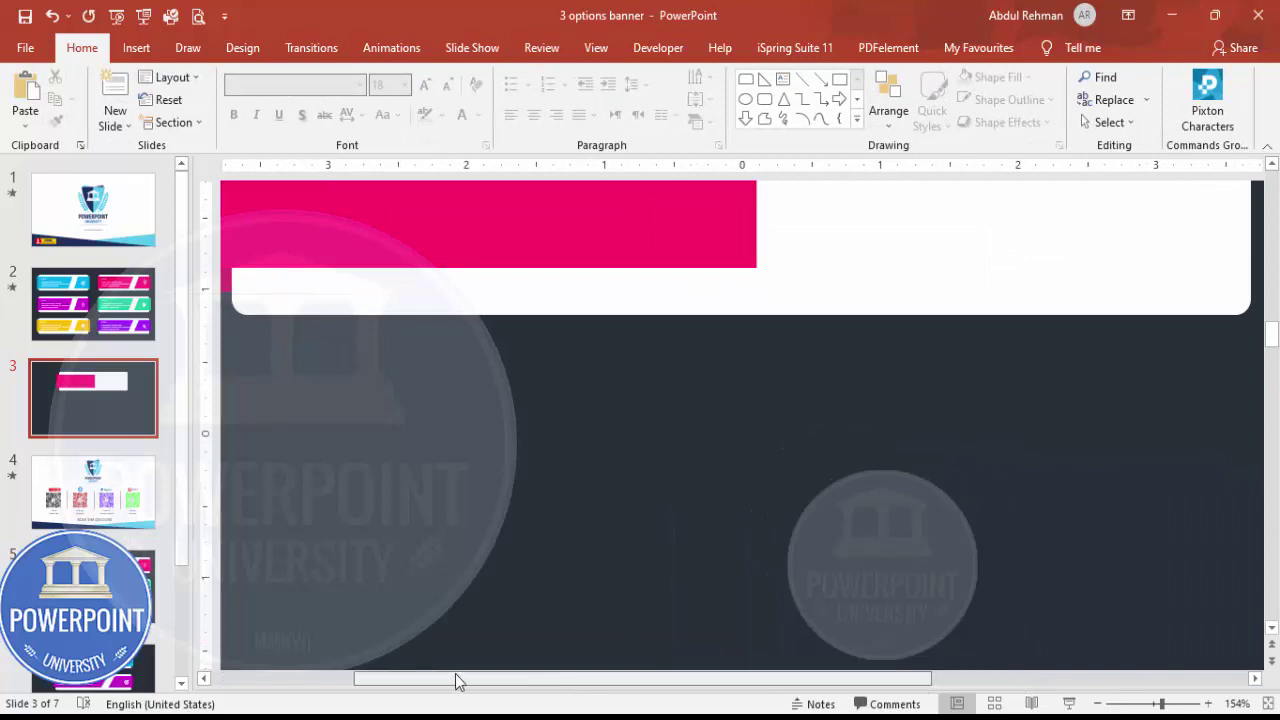
scroll(428, 460, up, 2)
scroll(430, 444, up, 1)
drag(340, 272, 360, 278)
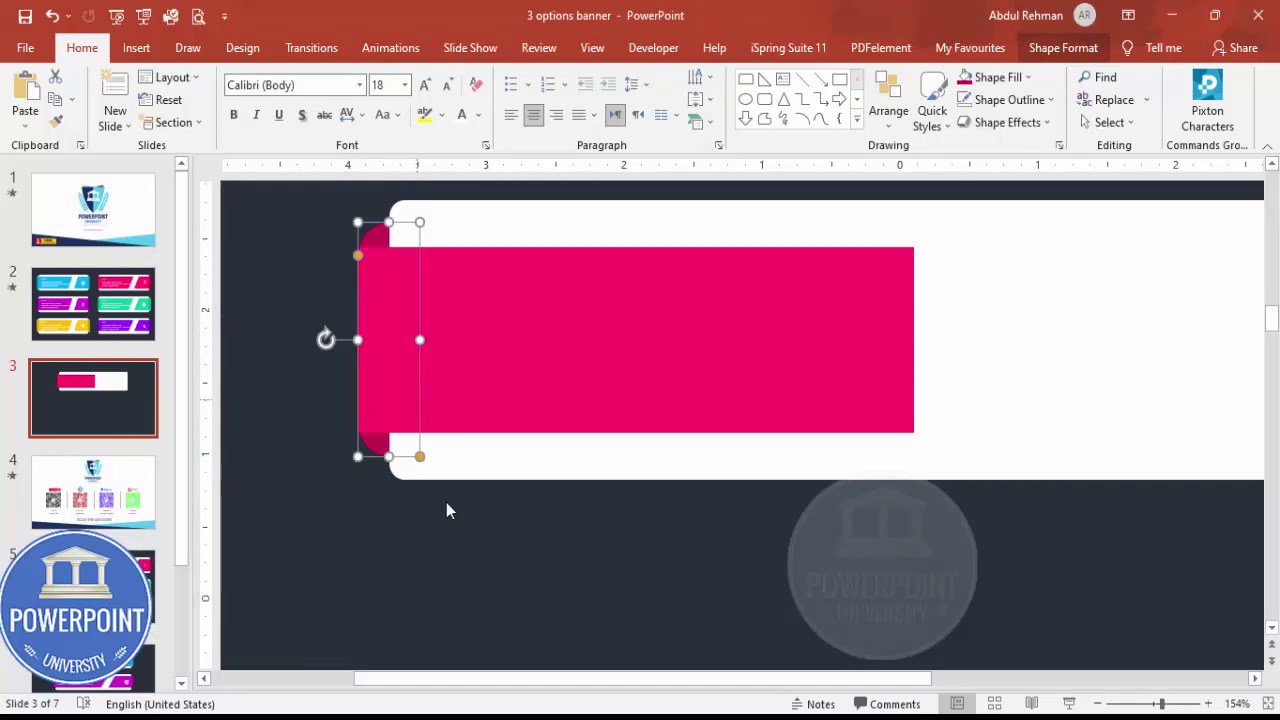
click(462, 528)
click(374, 246)
click(998, 80)
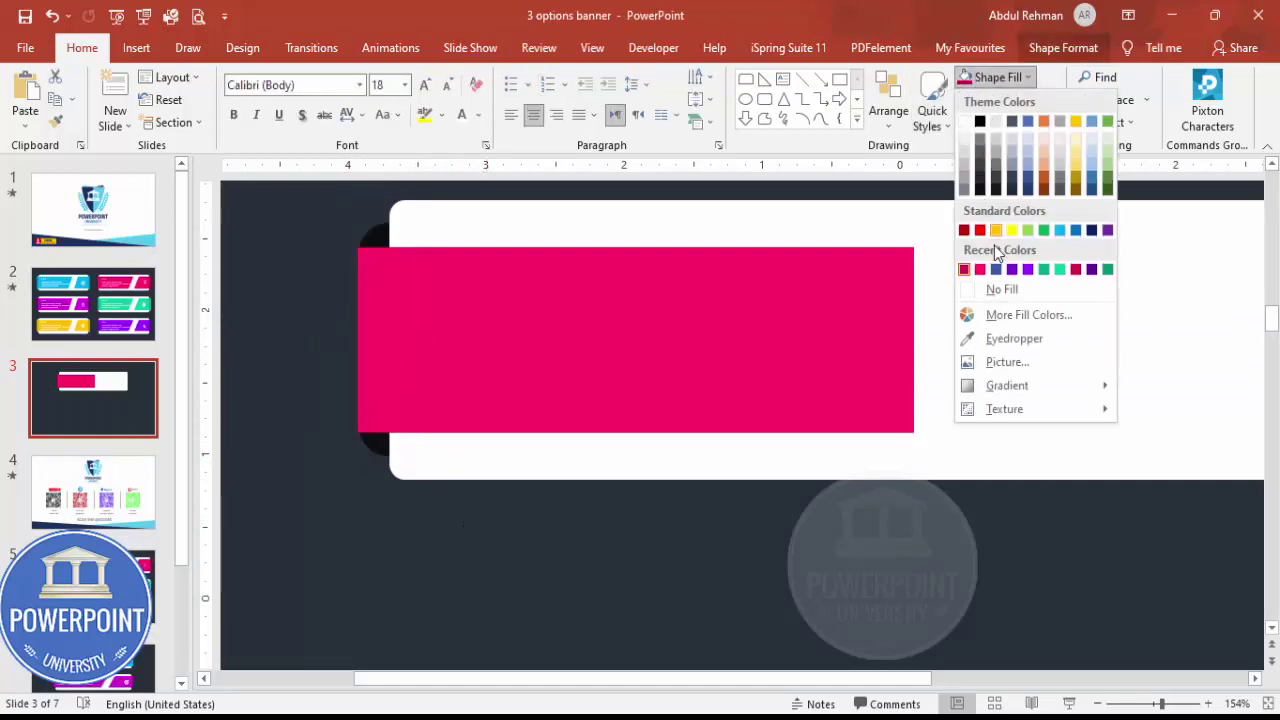
click(980, 269)
click(432, 527)
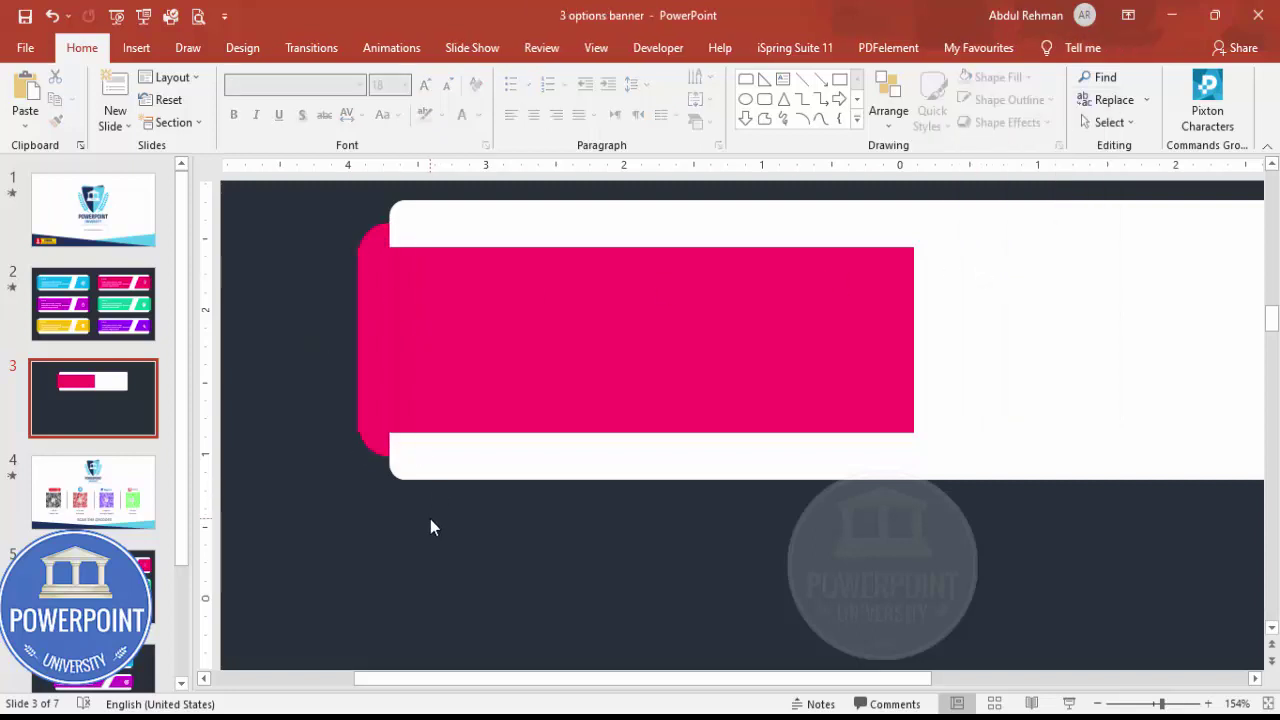
Resize the tab from its left side, adjust its corner rounding, and fit the slide
click(368, 271)
drag(360, 341, 351, 341)
click(327, 387)
click(380, 260)
drag(358, 256, 360, 251)
click(300, 300)
click(1267, 705)
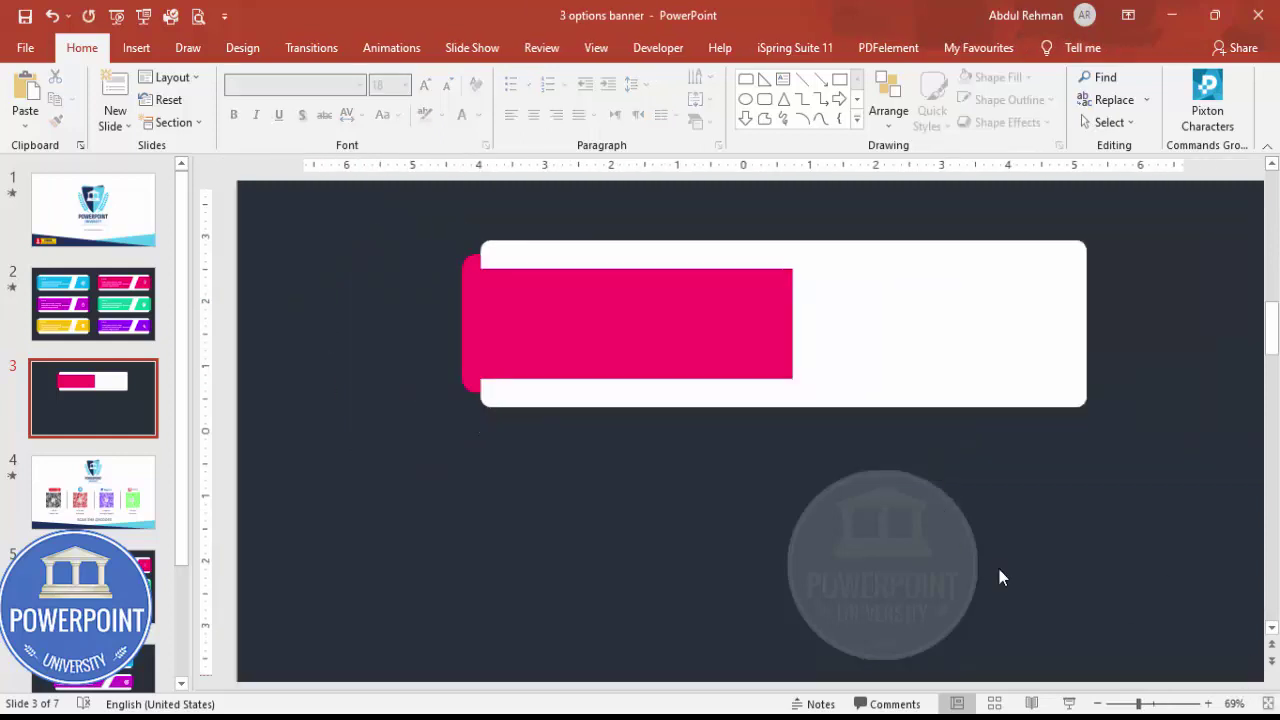
click(136, 48)
Add an outline-free pink right triangle, 1.29" by 0.7", flipped vertically at the bar's right end
click(298, 115)
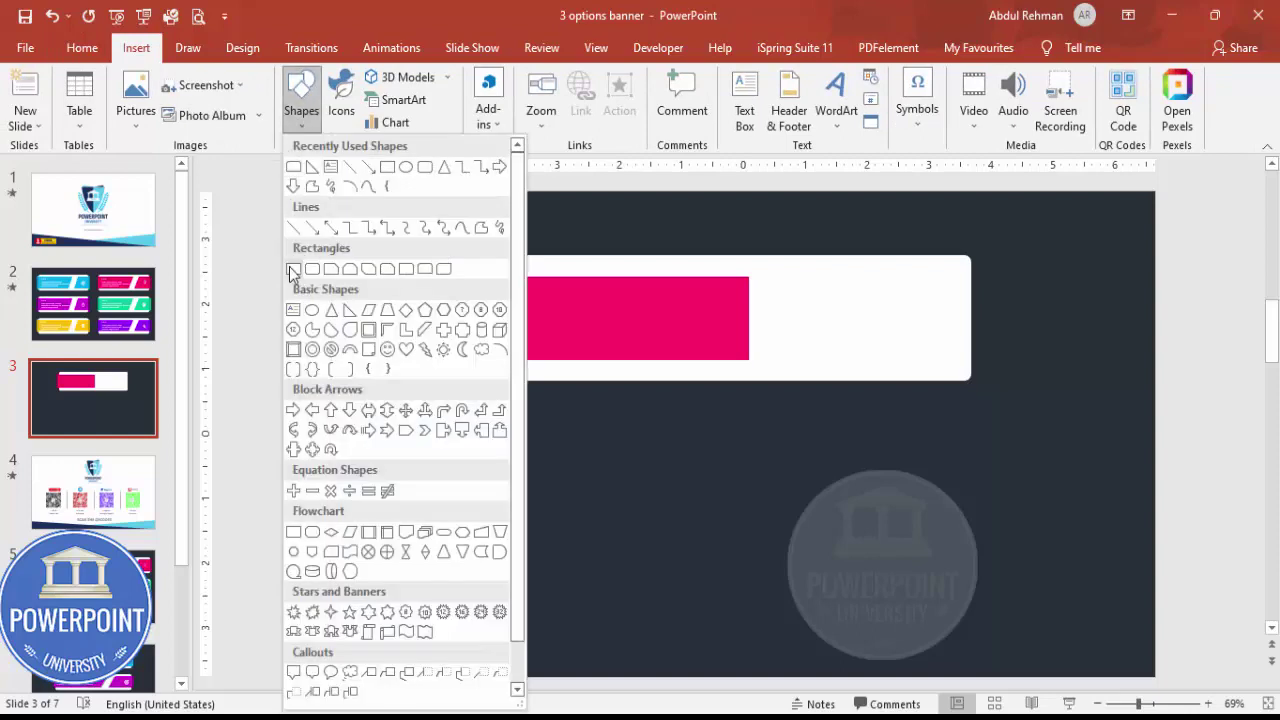
click(349, 314)
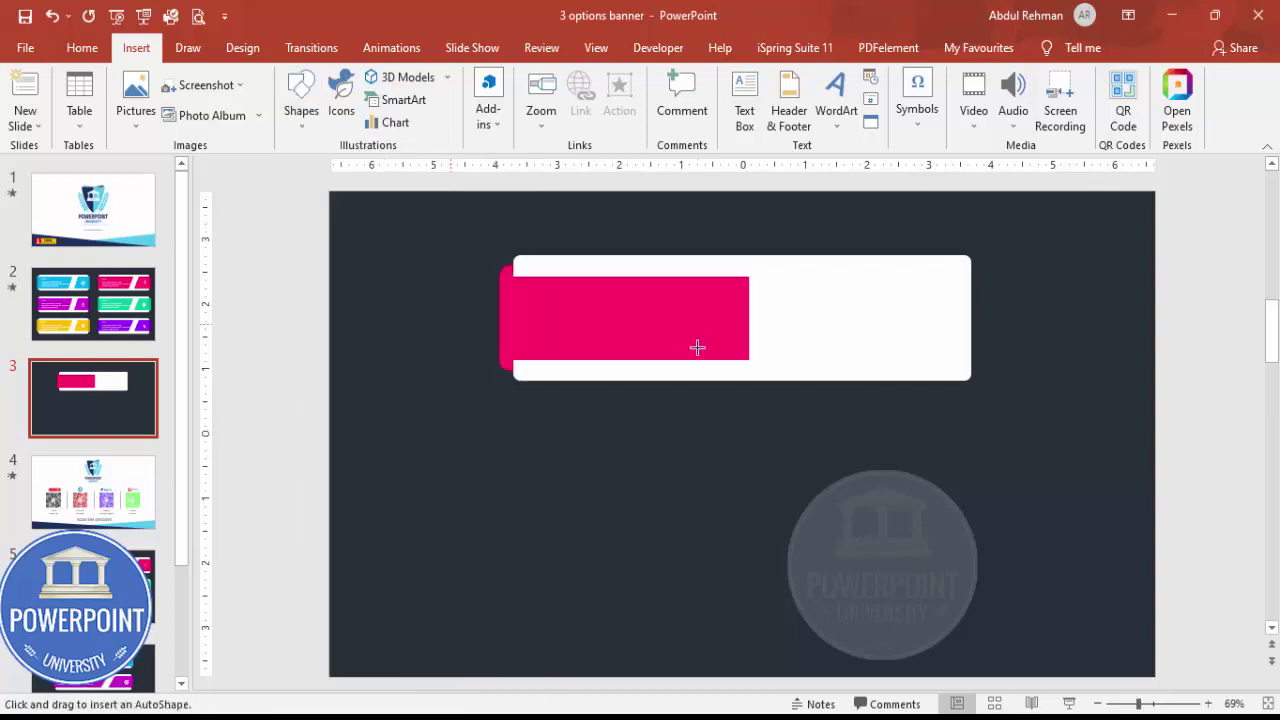
drag(748, 361, 792, 278)
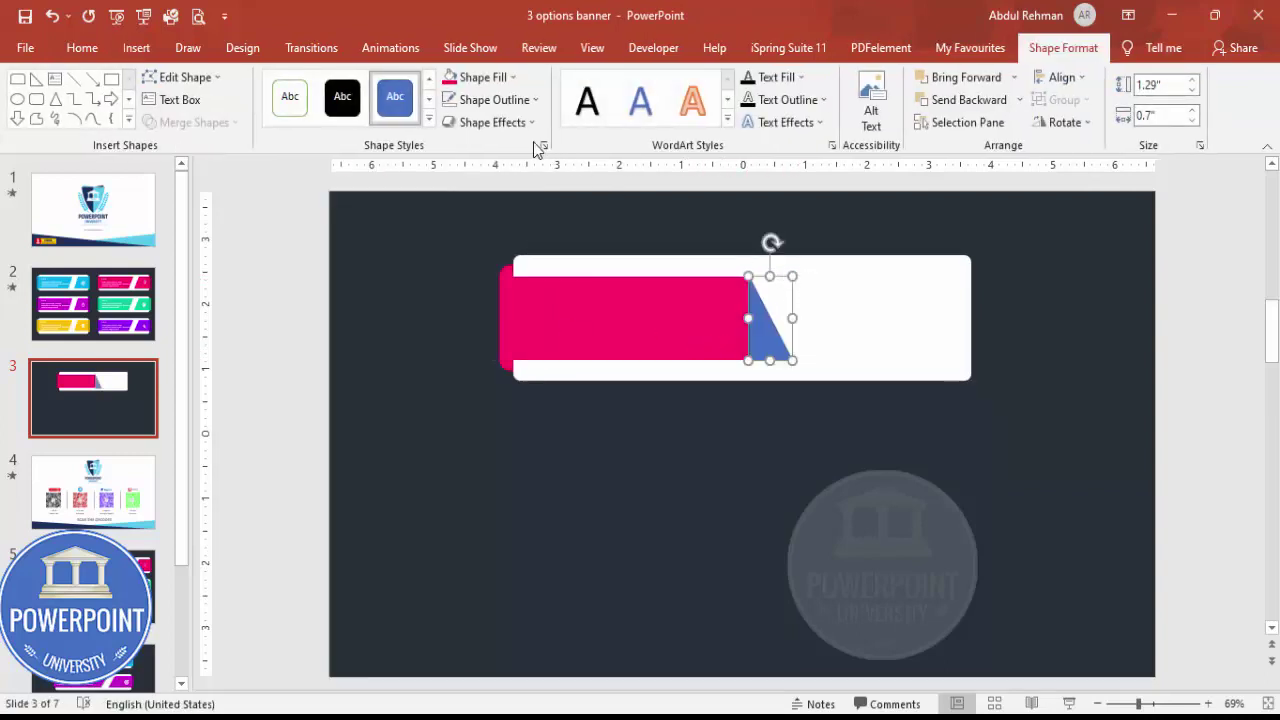
click(494, 99)
click(499, 313)
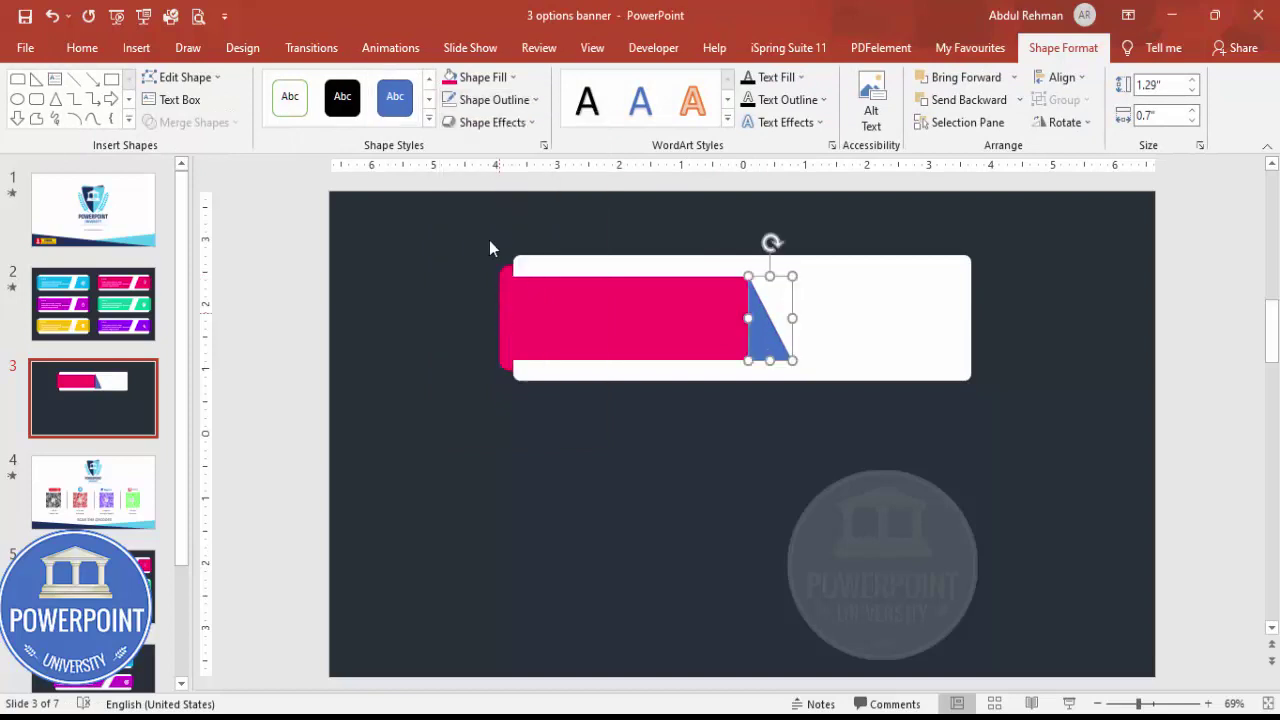
click(450, 80)
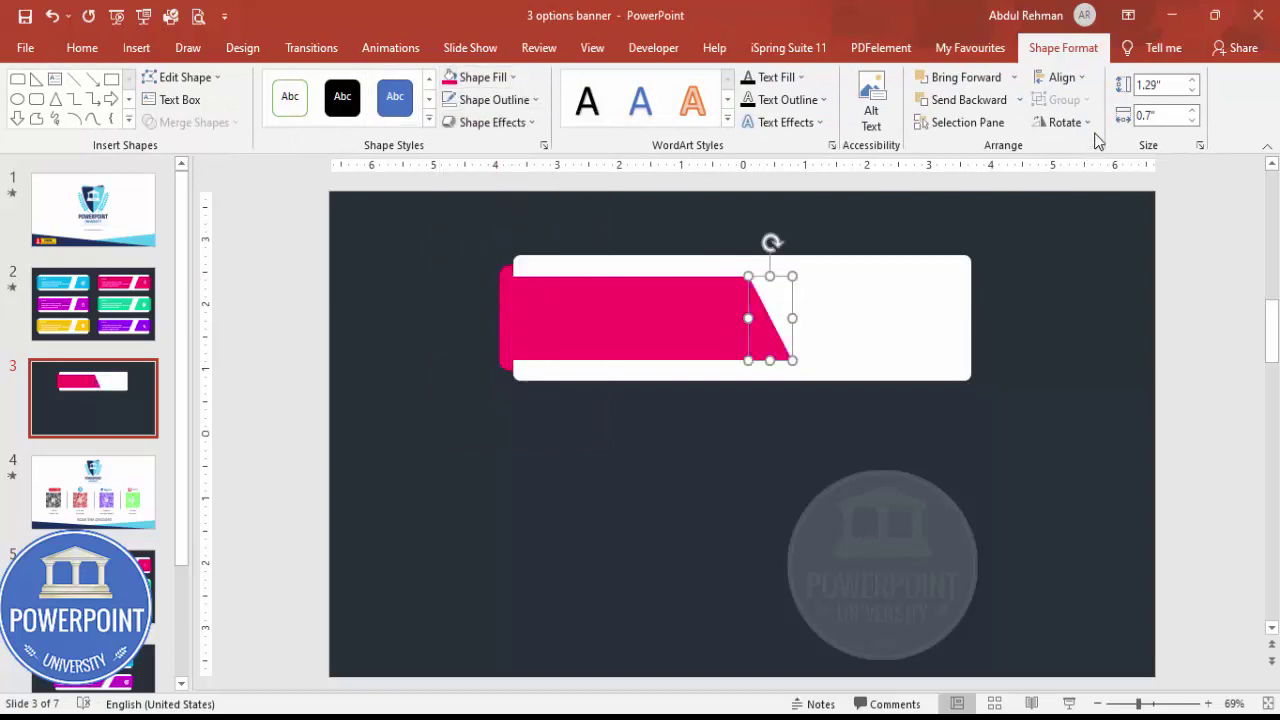
click(1062, 122)
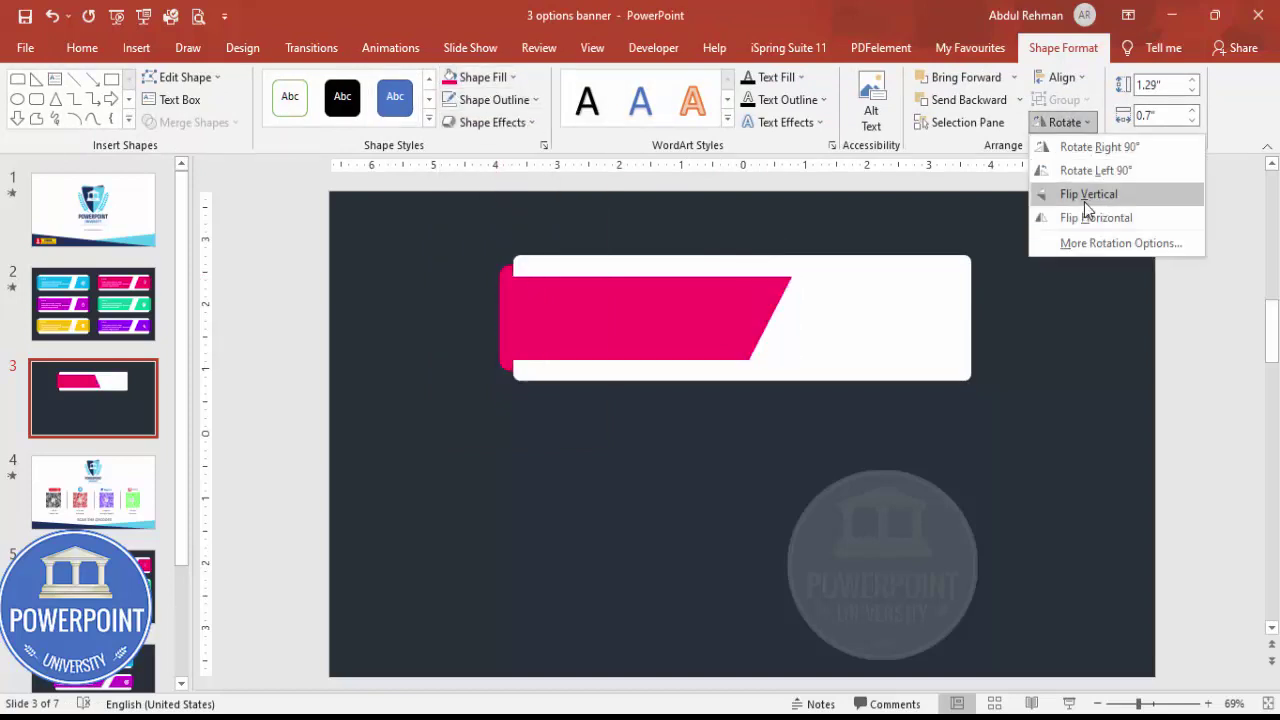
click(1098, 201)
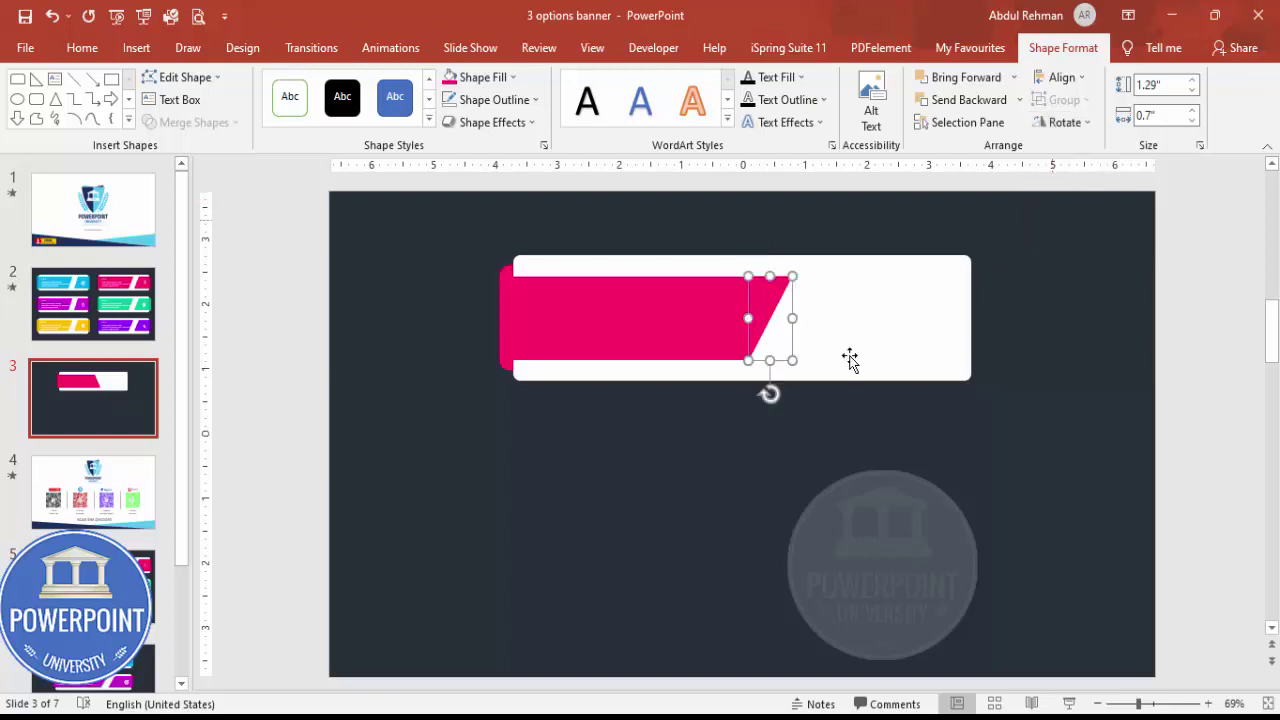
click(722, 444)
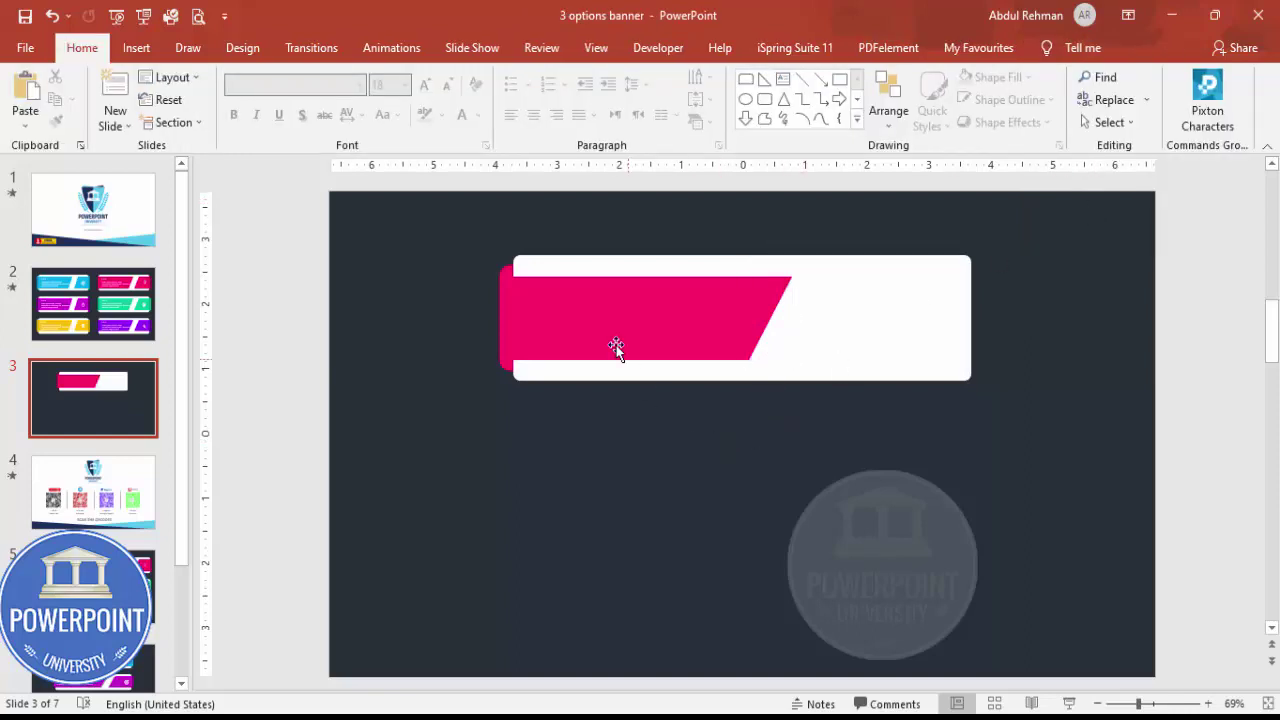
click(603, 321)
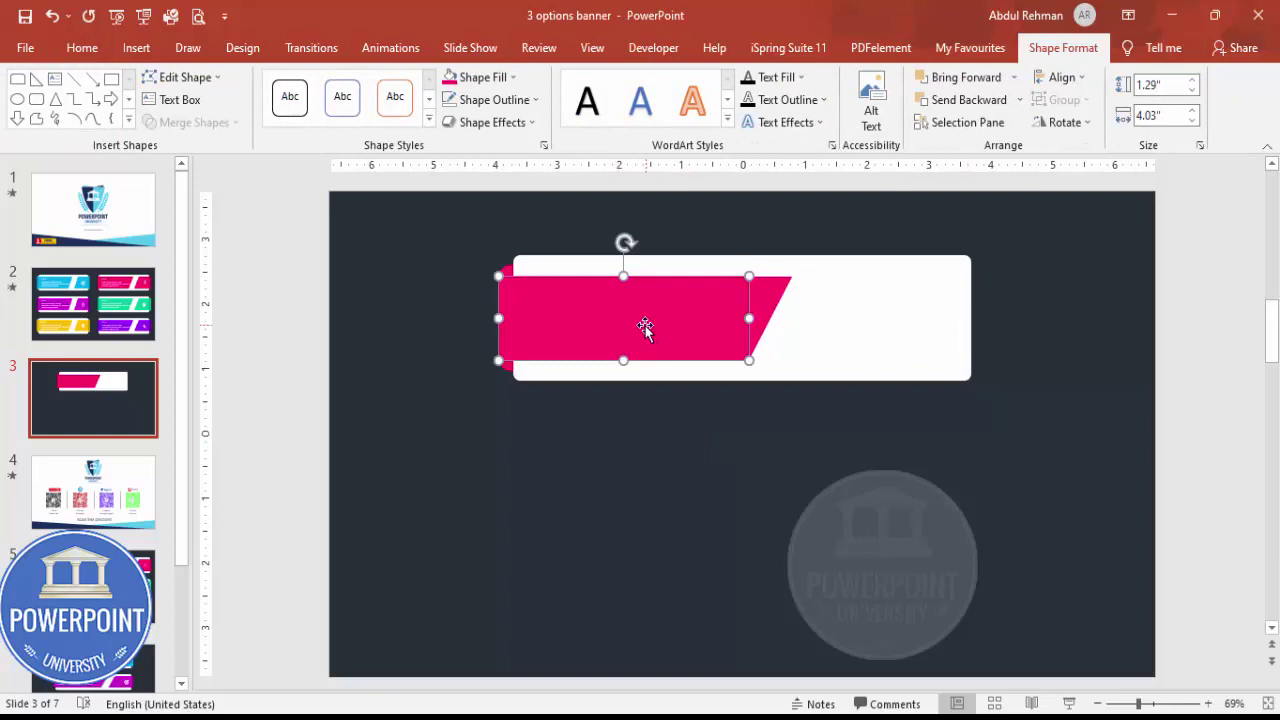
Duplicate the pink bar to the right and copy the slanted triangle beside it
drag(636, 320, 855, 336)
mouse_move(851, 335)
mouse_down()
mouse_move(777, 330)
mouse_move(766, 314)
mouse_move(835, 320)
mouse_up()
click(763, 300)
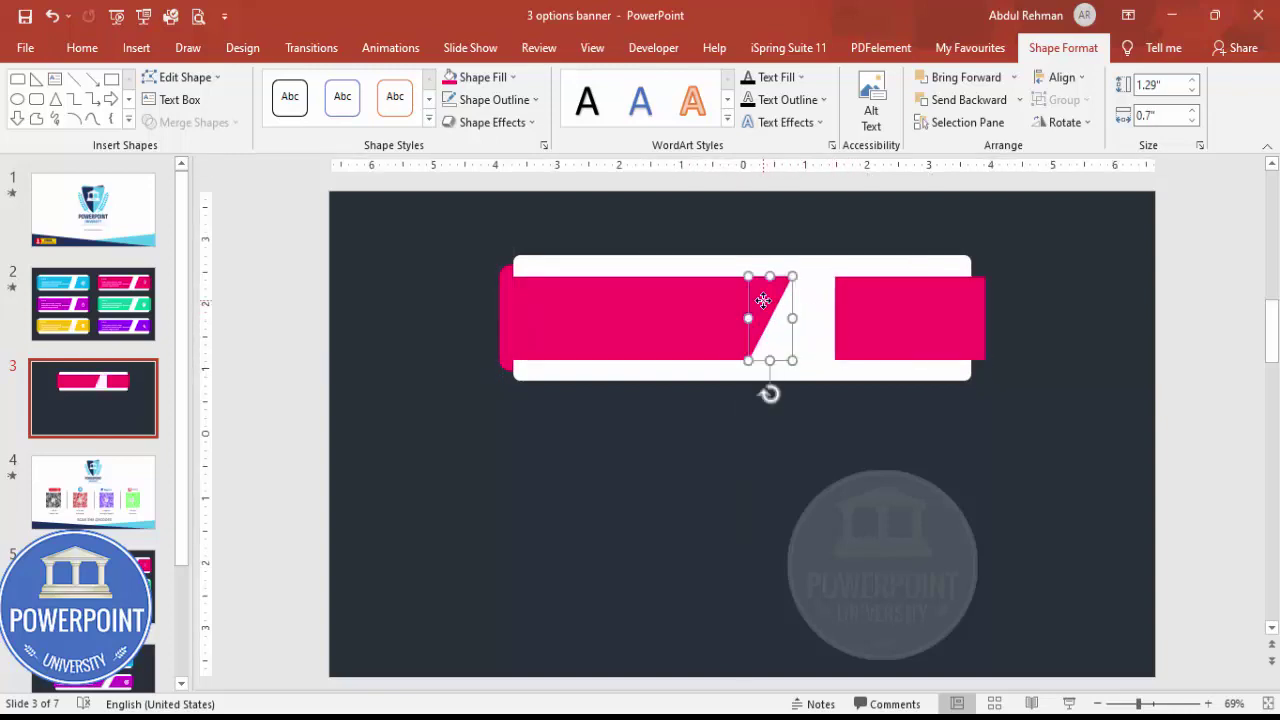
drag(763, 300, 807, 300)
Flip the copied triangle vertically and horizontally and set it against the right bar piece
click(1063, 122)
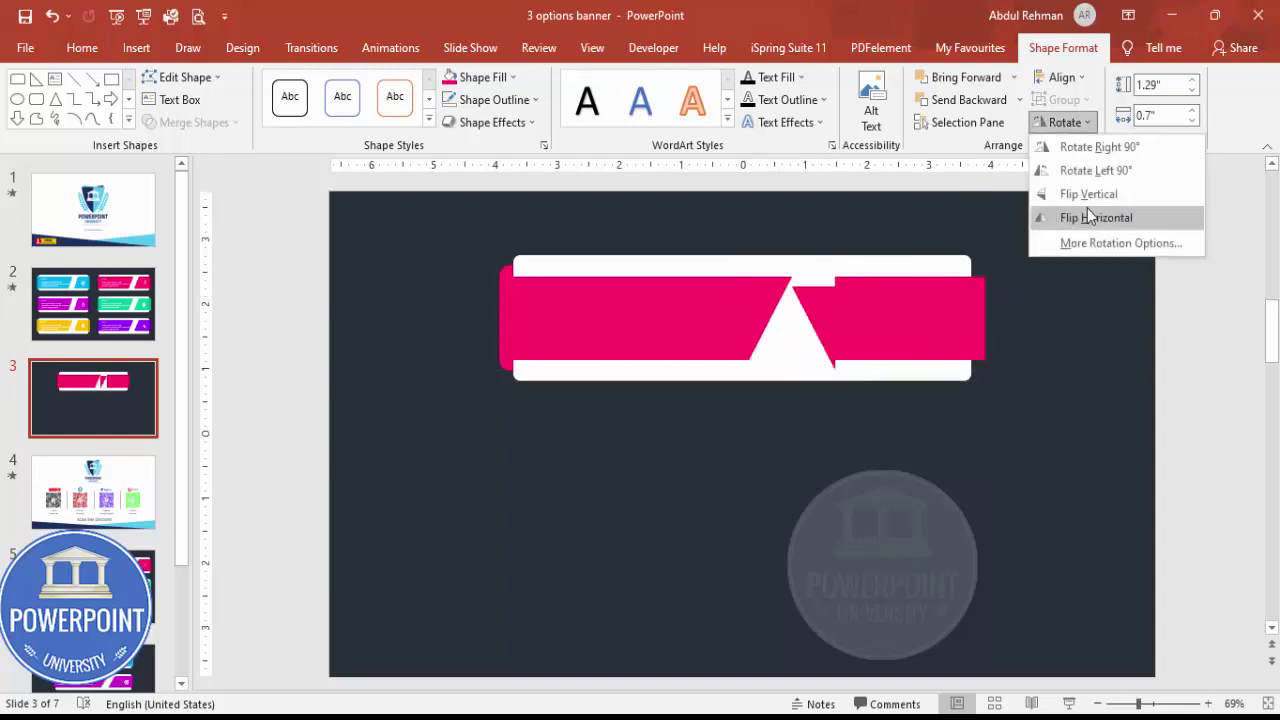
click(1089, 195)
click(1063, 122)
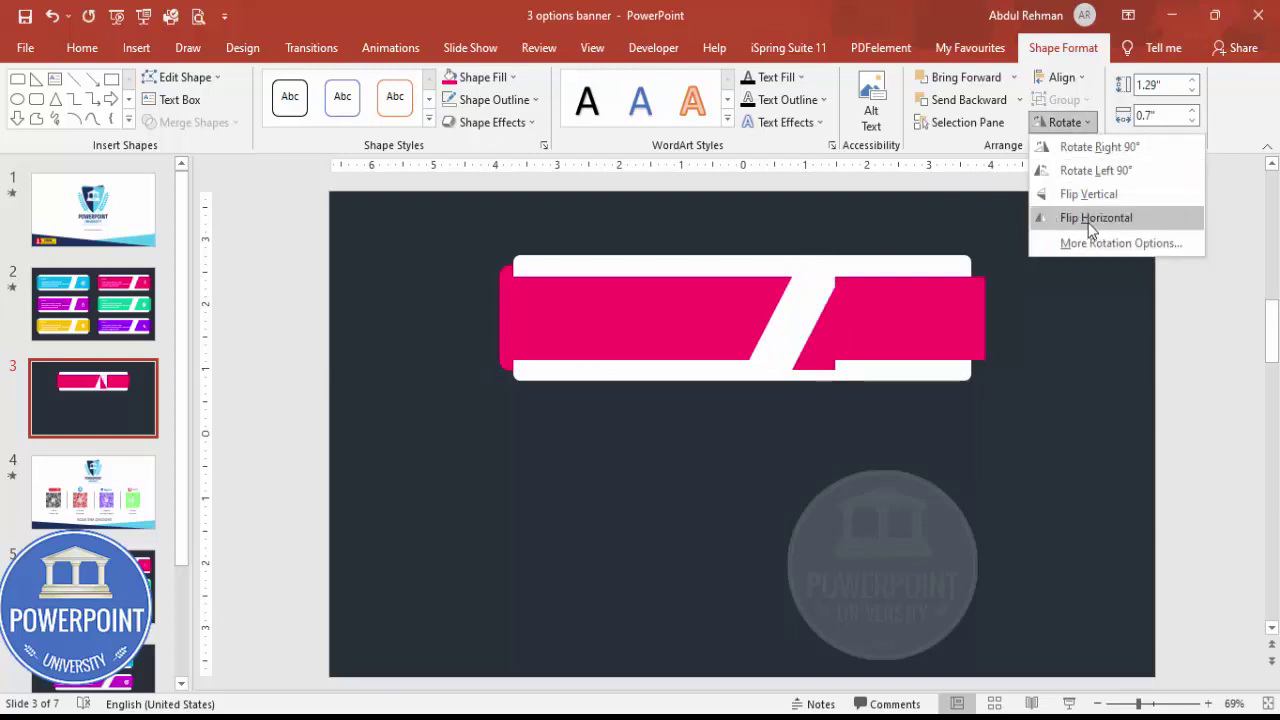
click(1090, 220)
drag(824, 366, 820, 347)
click(873, 417)
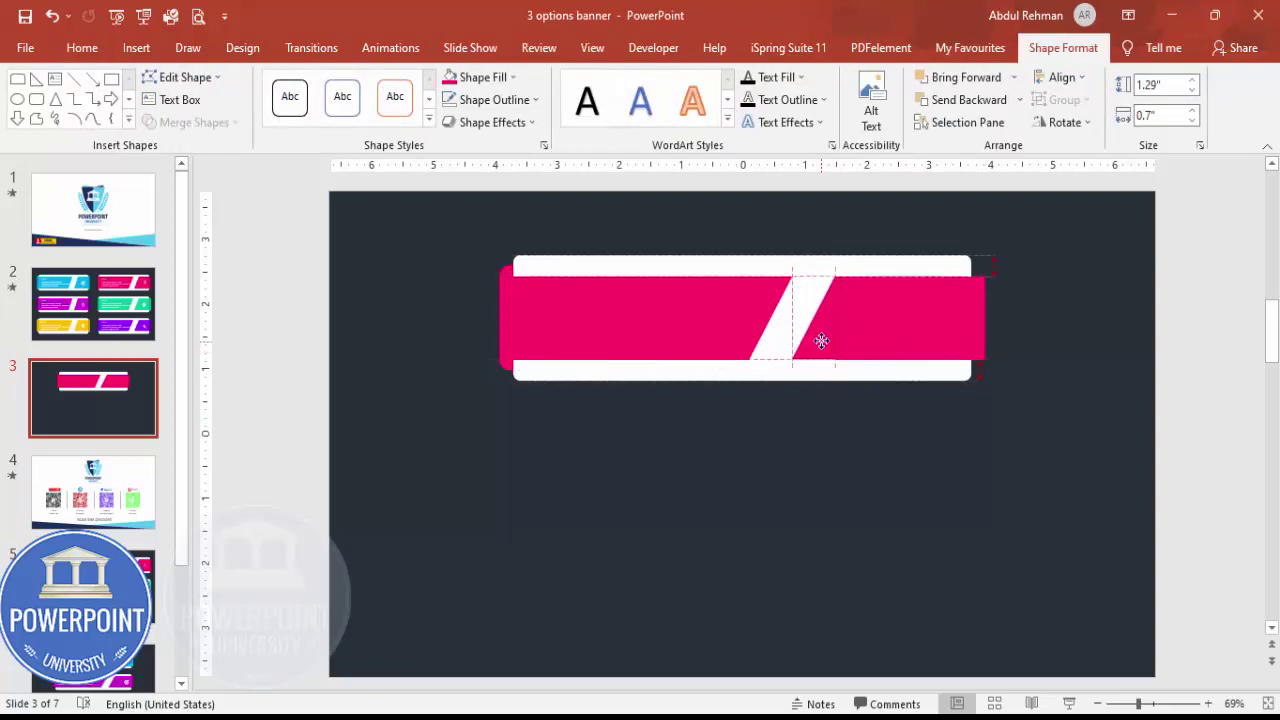
click(1166, 703)
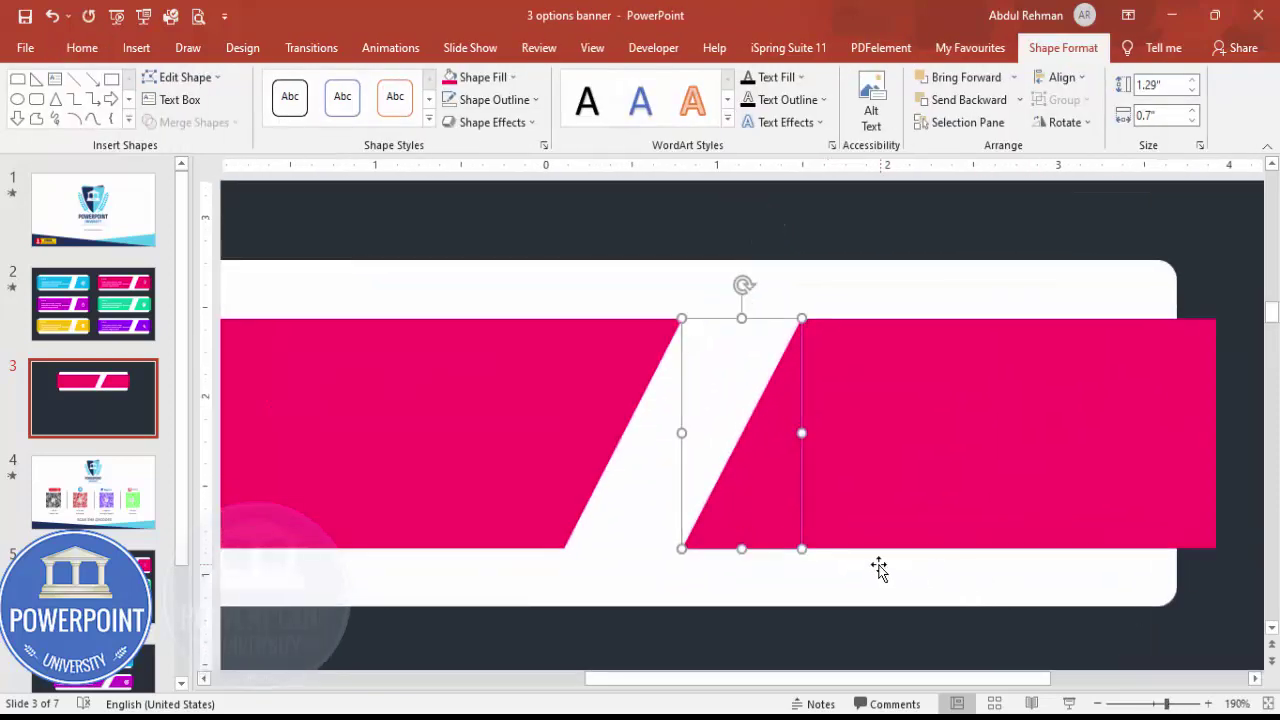
click(794, 625)
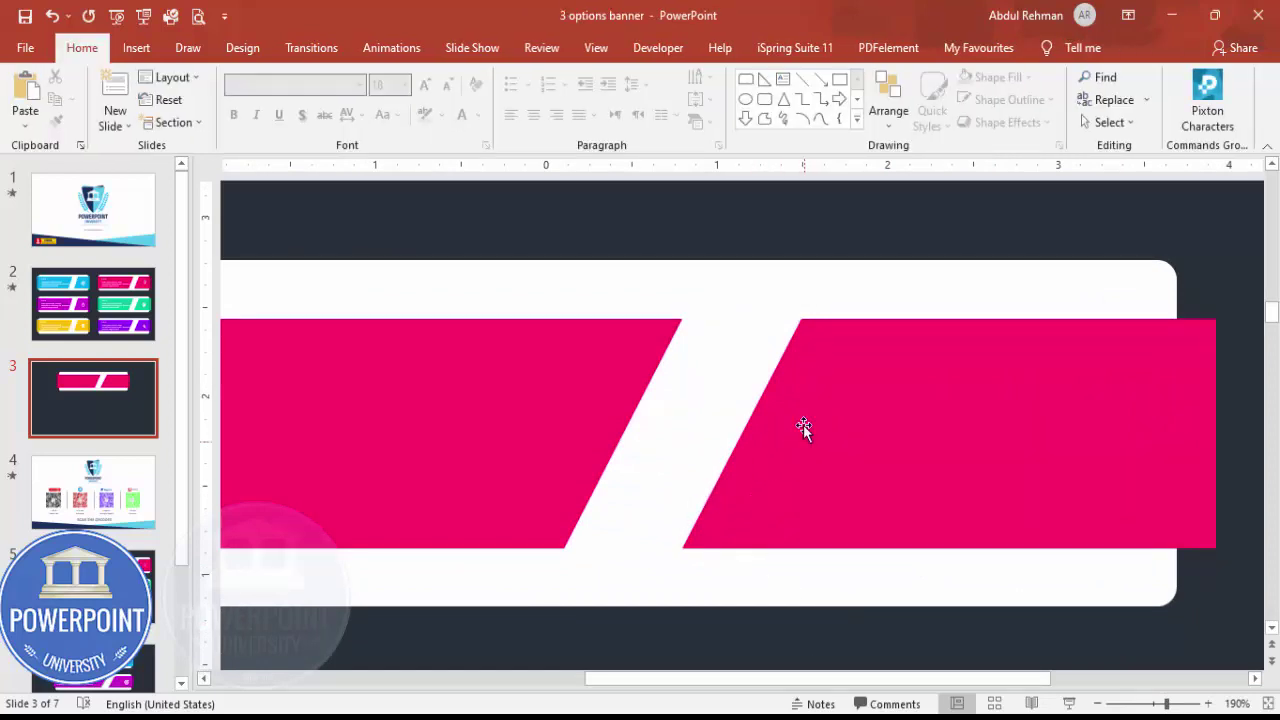
click(1268, 704)
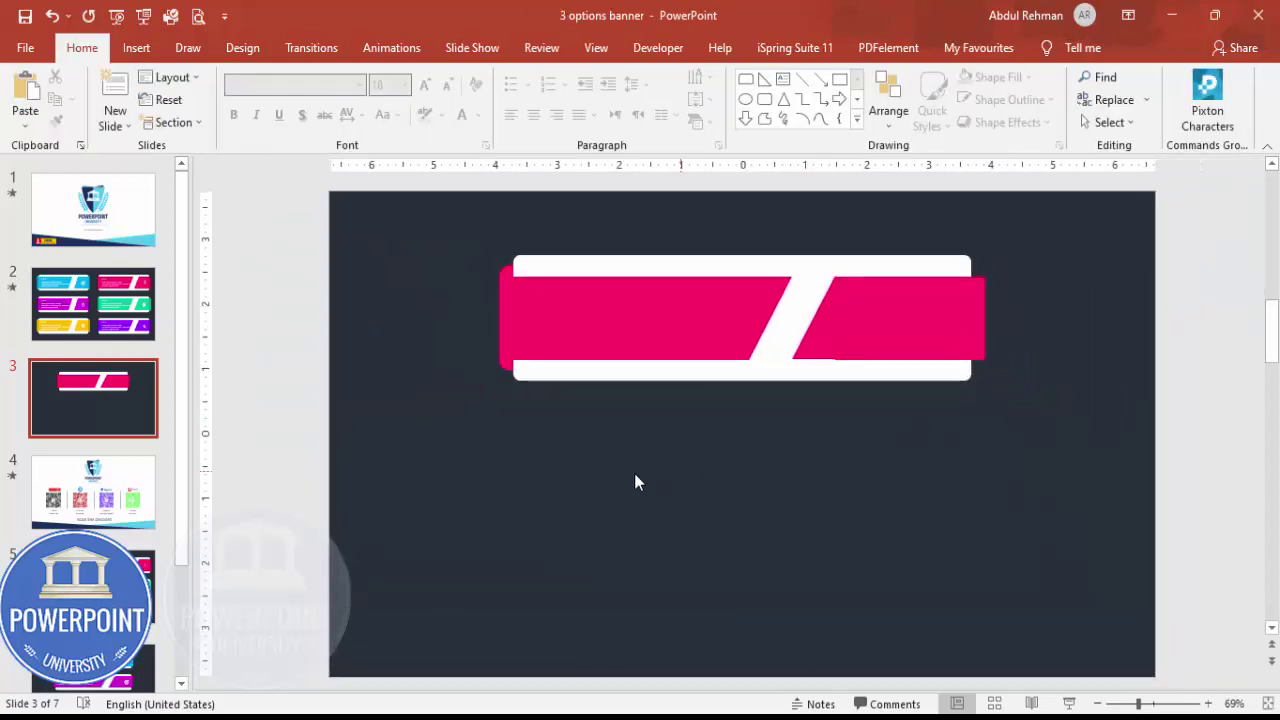
Copy the left tab, flip it horizontally, place it at the card's right end, and send it to back
click(507, 272)
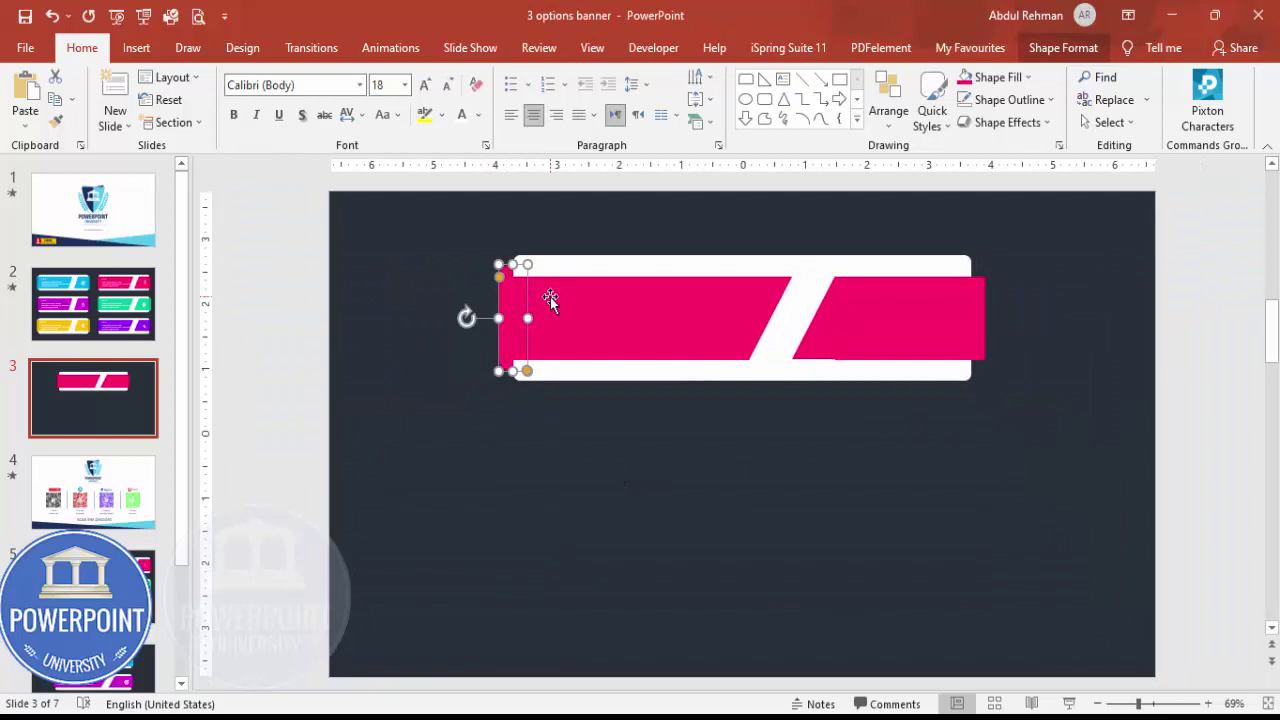
drag(526, 331, 1026, 314)
click(1063, 48)
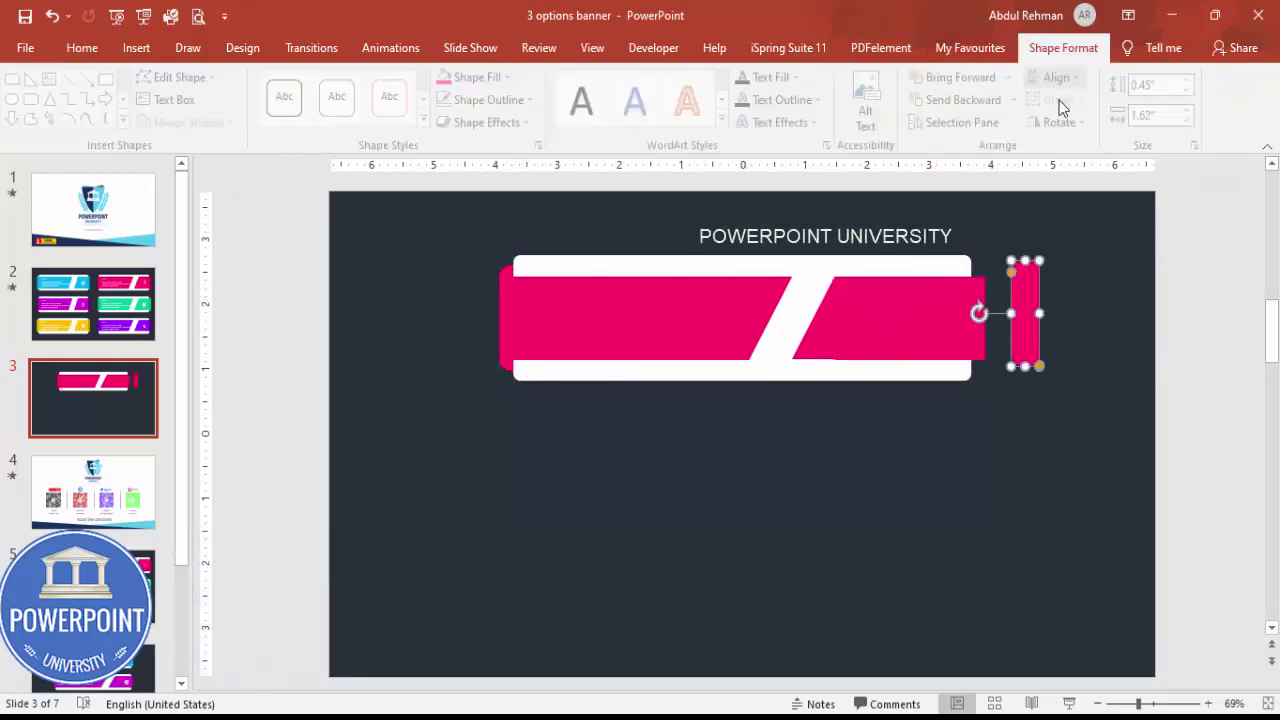
click(1084, 123)
click(1098, 212)
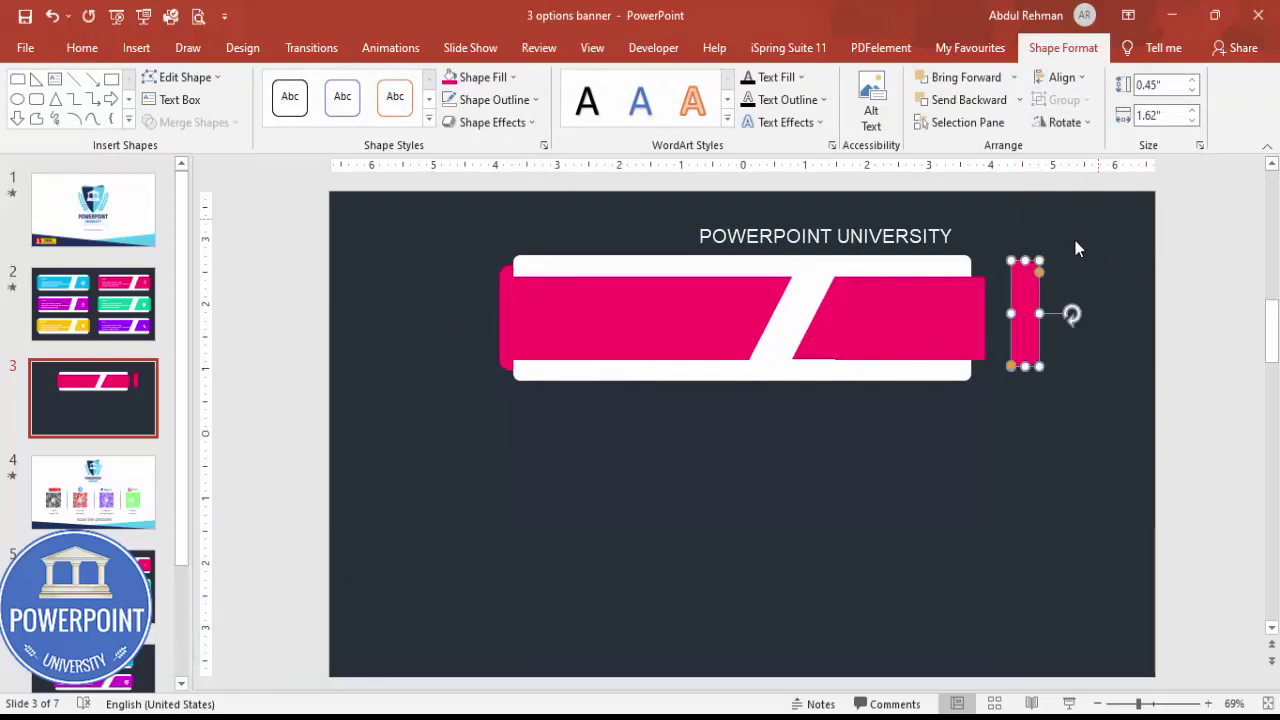
drag(1018, 347, 964, 346)
click(1019, 100)
click(990, 149)
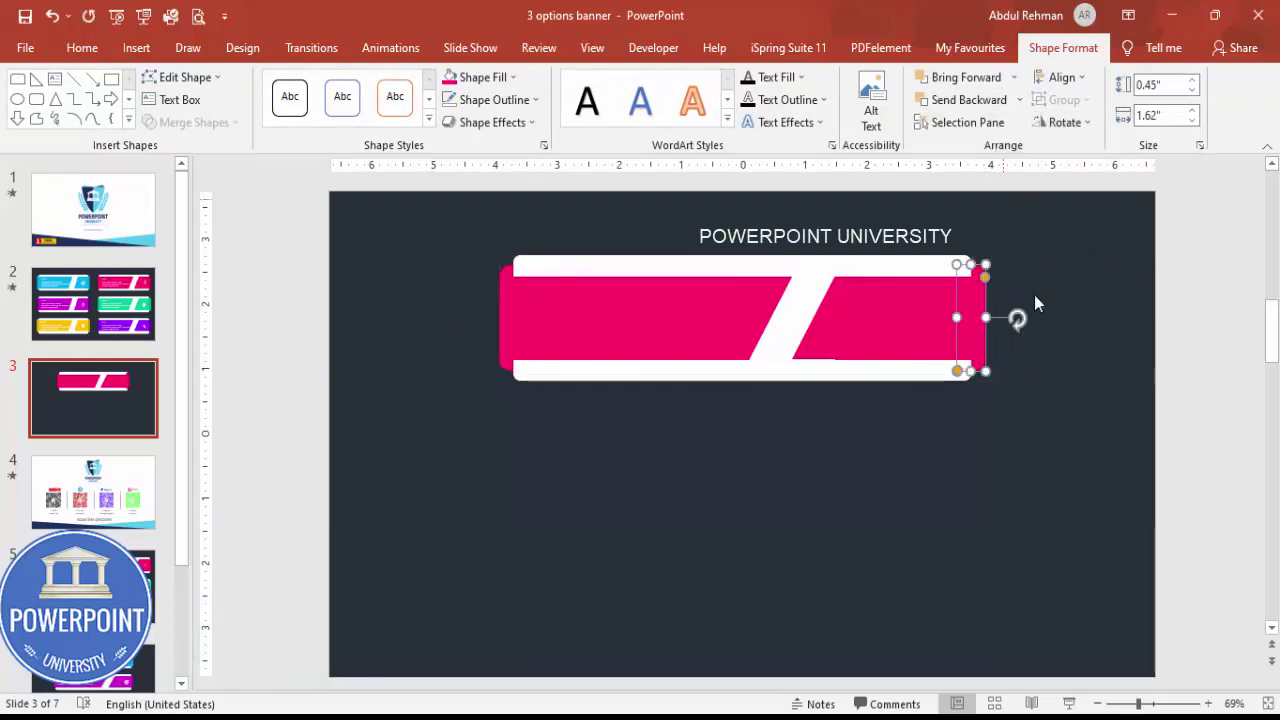
Align the right tab with the banner's edge and fine-tune the slanted piece in the gap
click(1160, 706)
drag(820, 320, 822, 320)
click(1267, 706)
click(819, 506)
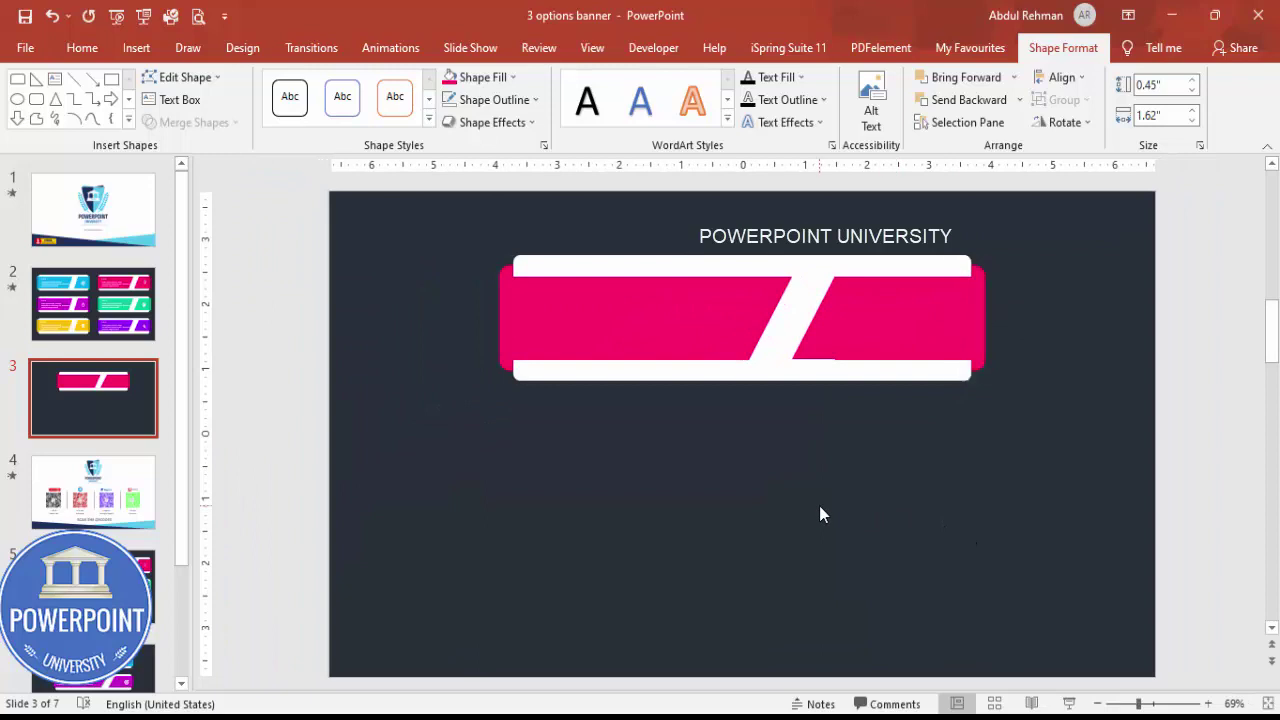
click(817, 336)
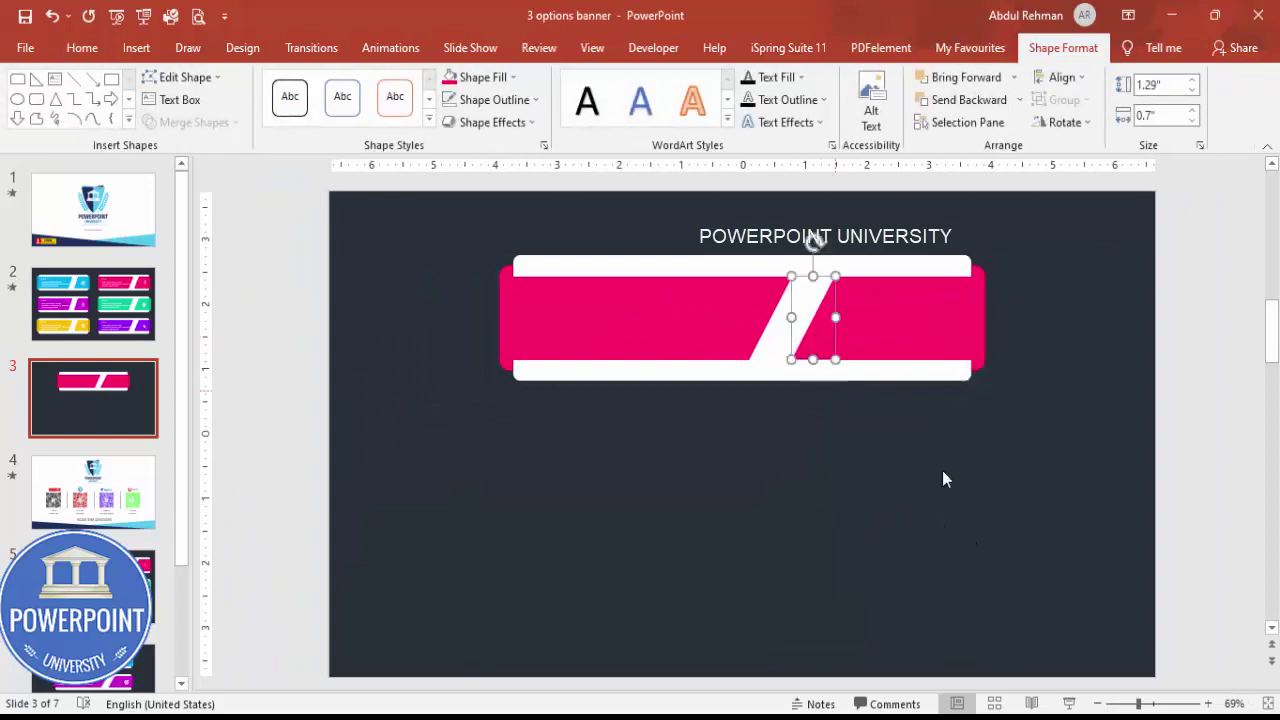
click(1183, 705)
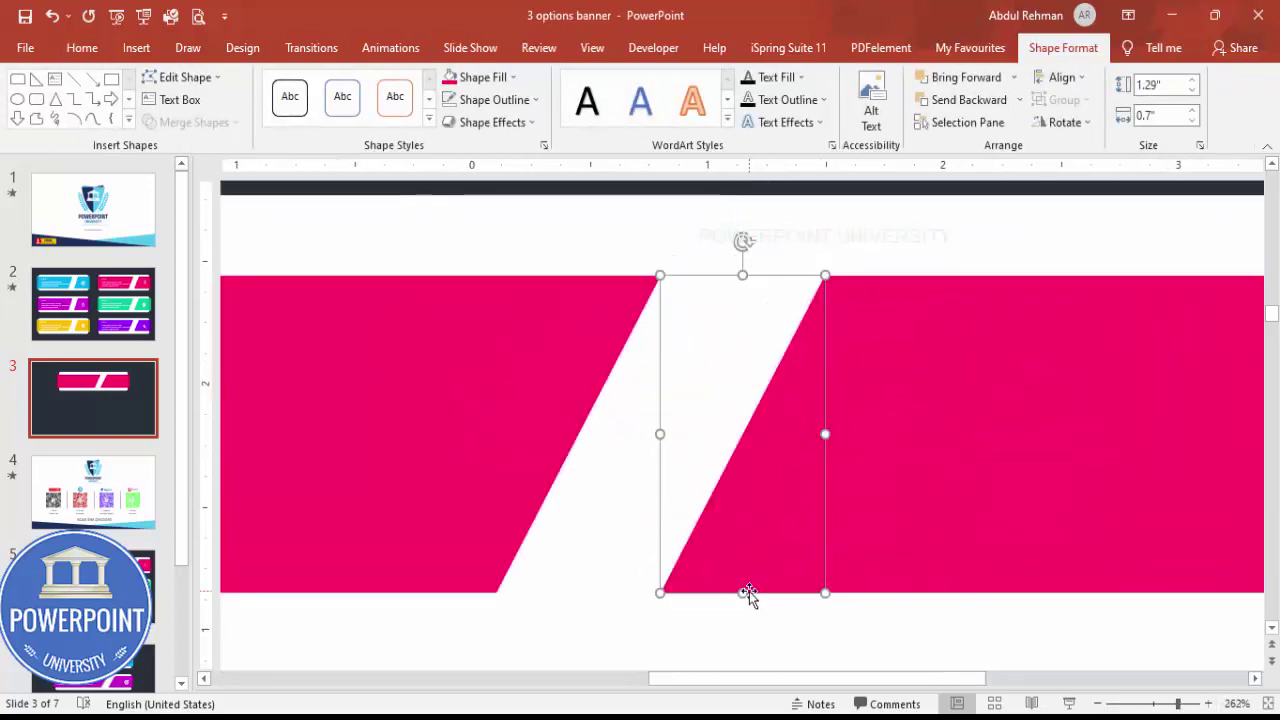
drag(743, 597, 743, 592)
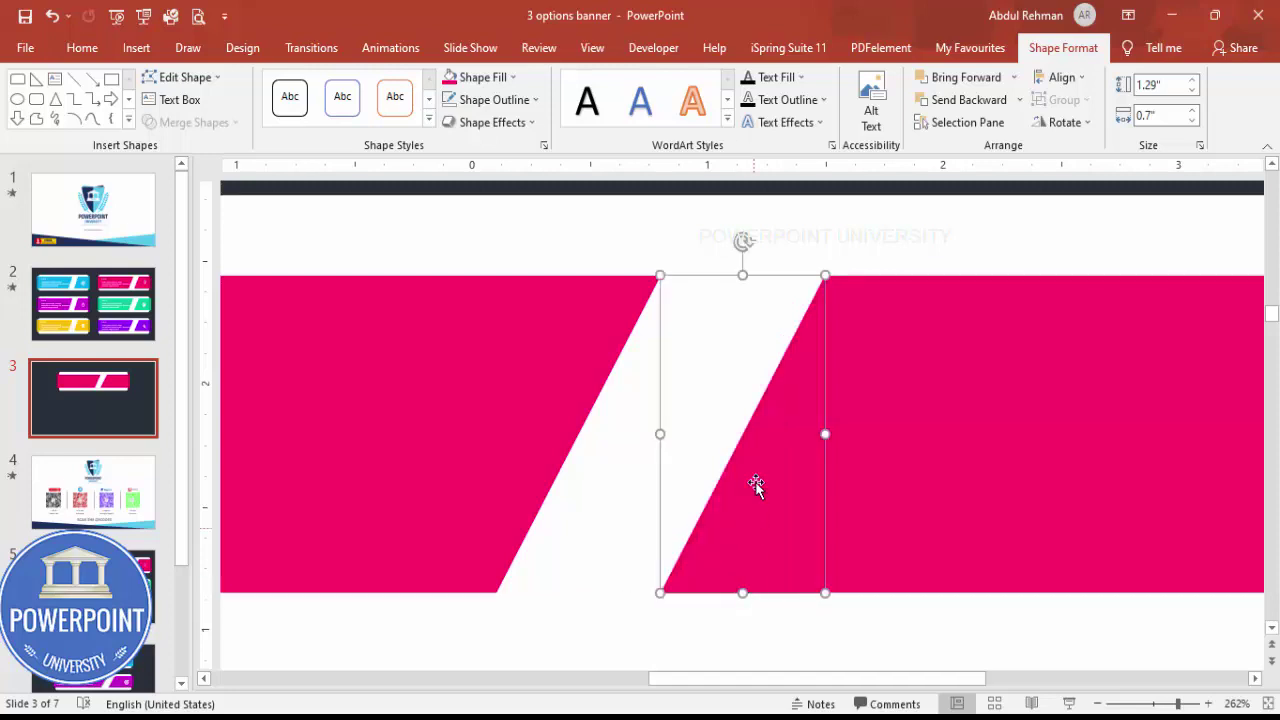